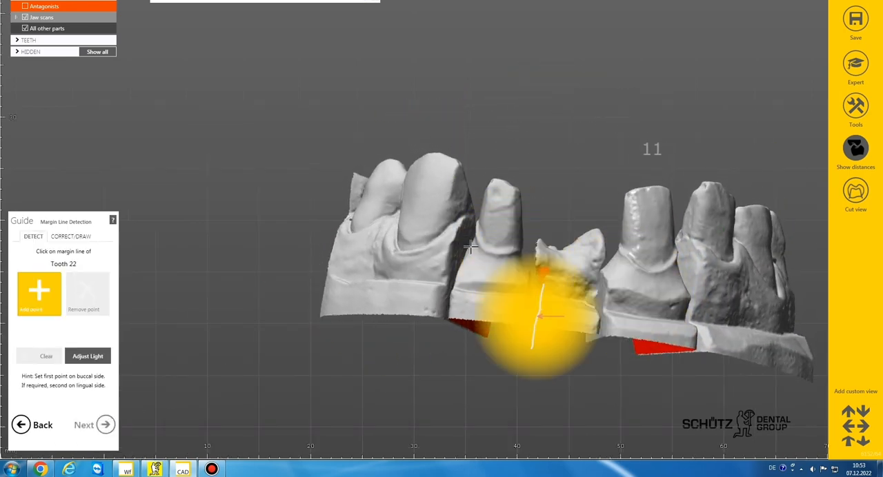
Step: Detect the margin line of tooth 22 and accept the common insertion direction for bridge 11-22
{"action": "left_click", "coordinate": [491, 276]}
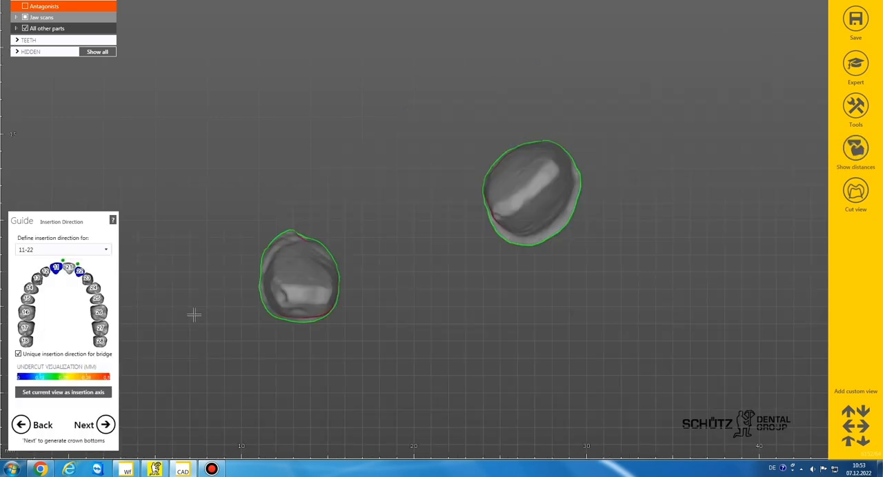
{"action": "left_click", "coordinate": [105, 425]}
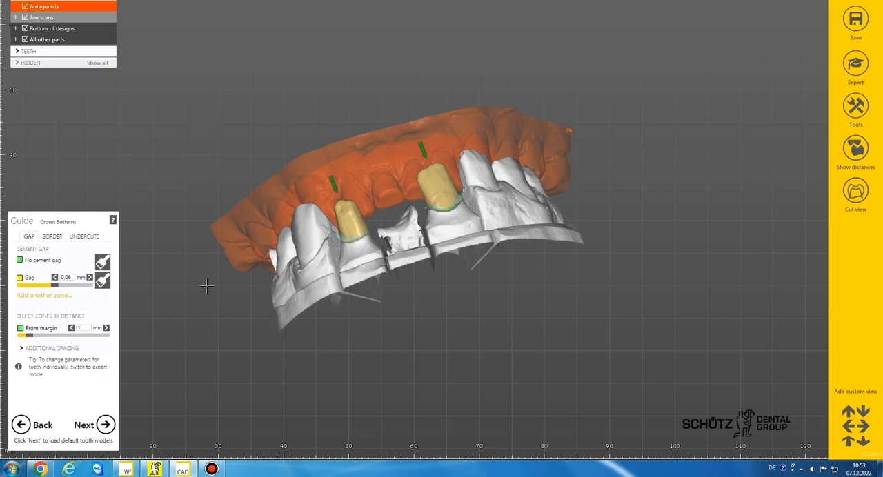
Step: Set the crown bottoms' cement gap to 0.08 mm with 0 mm from the margin, and expand the additional spacing settings
{"action": "left_click", "coordinate": [68, 277]}
{"action": "left_click", "coordinate": [76, 300]}
{"action": "left_click", "coordinate": [83, 328]}
{"action": "left_click", "coordinate": [84, 338]}
{"action": "left_click", "coordinate": [48, 348]}
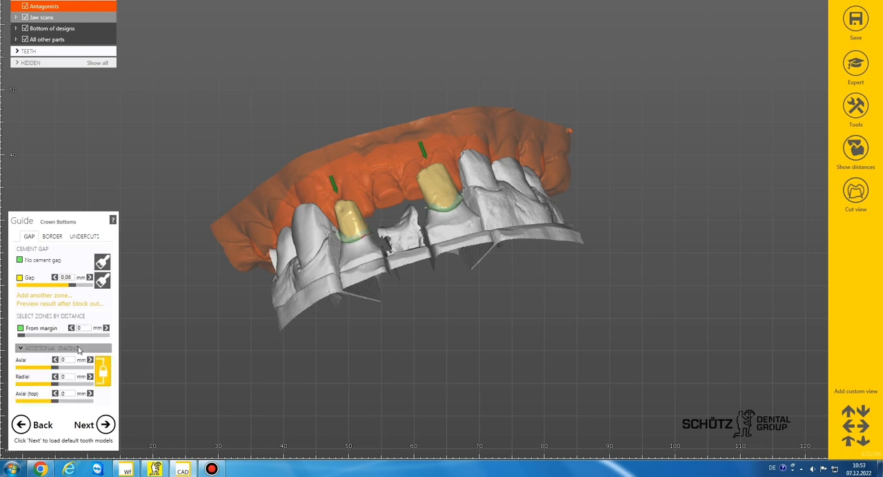
Step: Set the size of the non-blocked-out zone near the prepline to 0 mm, apply it, and load the default tooth models
{"action": "left_click", "coordinate": [51, 236]}
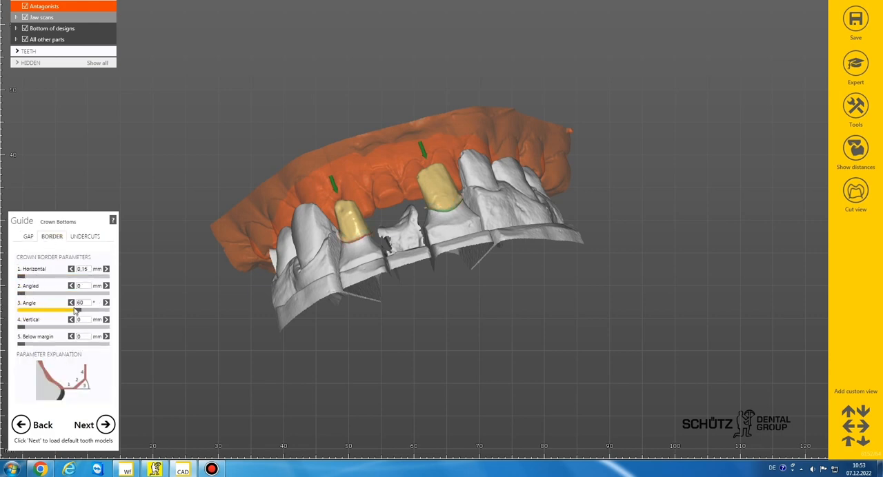
{"action": "left_click", "coordinate": [85, 236]}
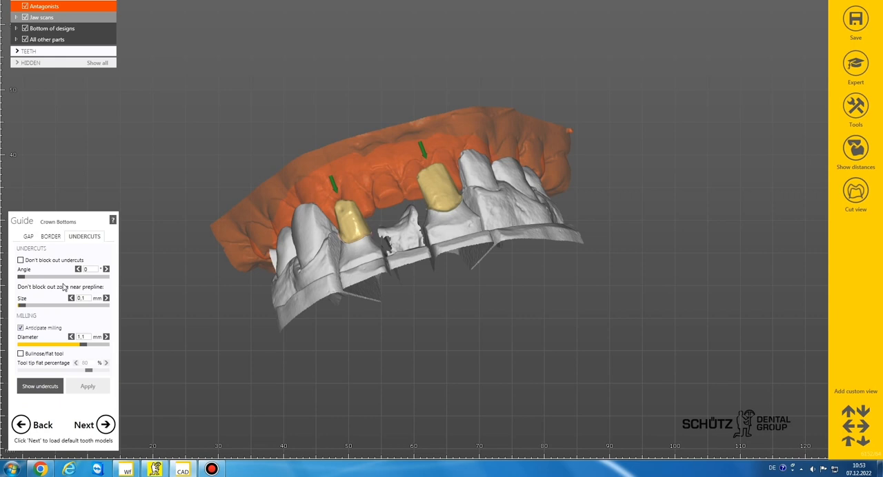
{"action": "left_click", "coordinate": [20, 306]}
{"action": "left_click", "coordinate": [87, 386]}
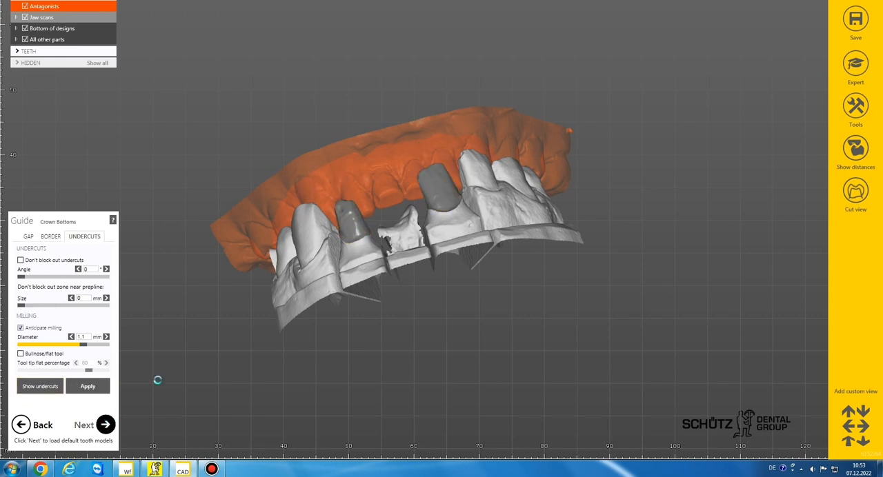
{"action": "left_click", "coordinate": [105, 425]}
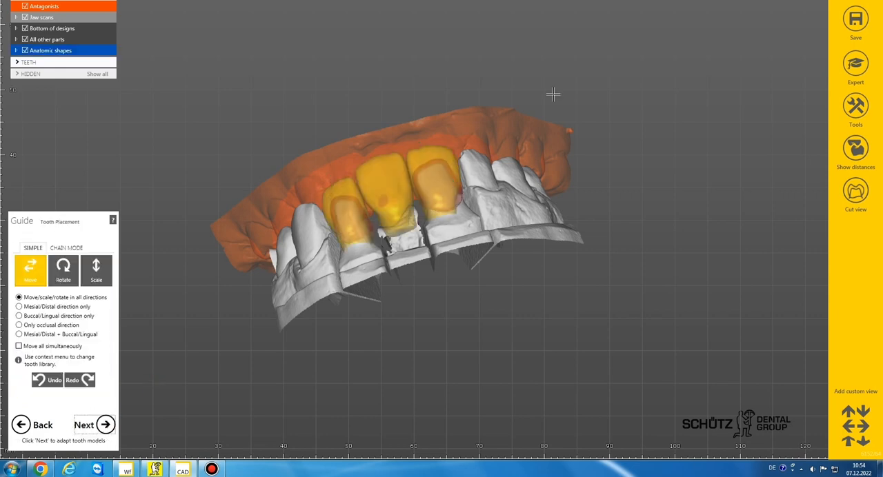
Step: Make the anatomic tooth shapes fully opaque and hide the antagonists for an occlusal view of the teeth
{"action": "left_click_drag", "start_coordinate": [44, 56], "coordinate": [110, 61]}
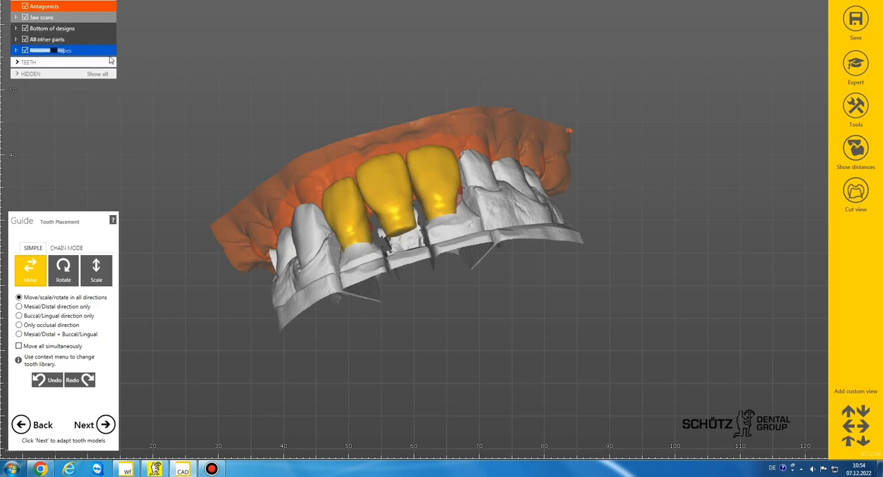
{"action": "right_click_drag", "start_coordinate": [360, 293], "coordinate": [371, 244]}
{"action": "left_click", "coordinate": [25, 7]}
{"action": "scroll", "coordinate": [424, 172], "scroll_direction": "up", "scroll_amount": 5}
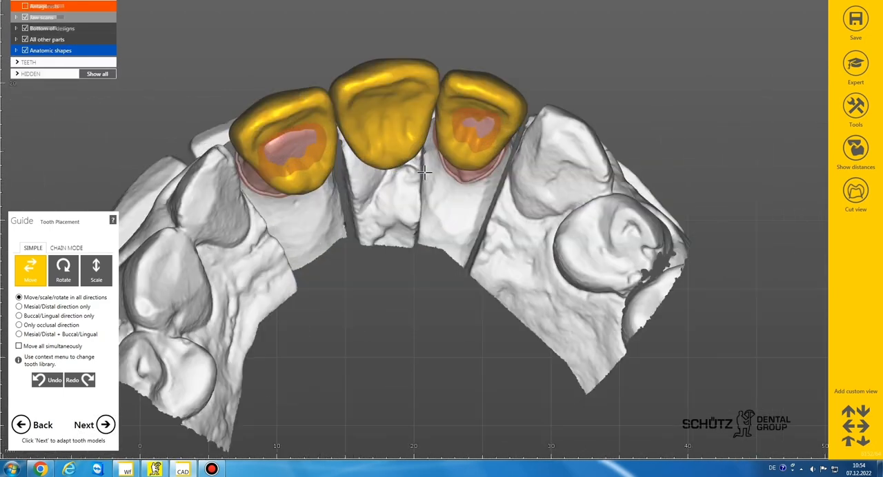
Step: Move the tooth models for 11, 21 and 22 over the preparations and the pontic gap along the dental arch
{"action": "right_click_drag", "start_coordinate": [424, 172], "coordinate": [403, 166]}
{"action": "scroll", "coordinate": [407, 166], "scroll_direction": "down", "scroll_amount": 2}
{"action": "left_click_drag", "start_coordinate": [359, 114], "coordinate": [443, 116]}
{"action": "left_click_drag", "start_coordinate": [422, 172], "coordinate": [416, 168], "text": "ctrl"}
{"action": "left_click_drag", "start_coordinate": [451, 125], "coordinate": [503, 132], "text": "shift"}
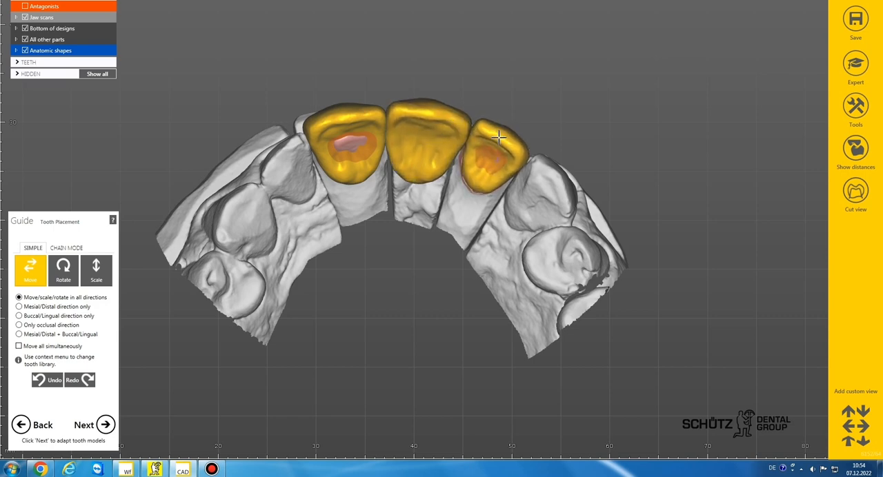
{"action": "left_click_drag", "start_coordinate": [451, 144], "coordinate": [451, 140], "text": "shift"}
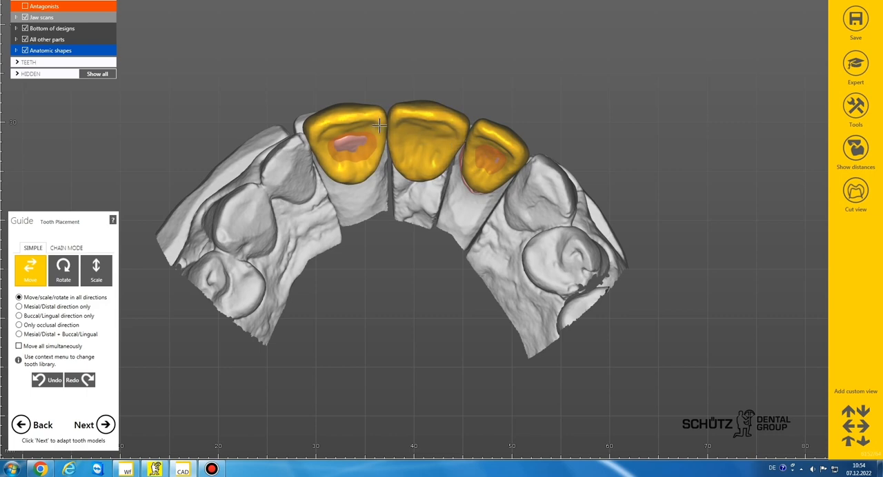
Step: Adjust the position of tooth 11, checking its alignment from the occlusal and labial sides
{"action": "left_click_drag", "start_coordinate": [347, 125], "coordinate": [348, 129]}
{"action": "scroll", "coordinate": [378, 110], "scroll_direction": "down", "scroll_amount": 5}
{"action": "mouse_move", "coordinate": [377, 90]}
{"action": "right_mouse_down"}
{"action": "mouse_move", "coordinate": [381, 130]}
{"action": "mouse_move", "coordinate": [378, 97]}
{"action": "right_mouse_up"}
{"action": "scroll", "coordinate": [375, 191], "scroll_direction": "up", "scroll_amount": 5}
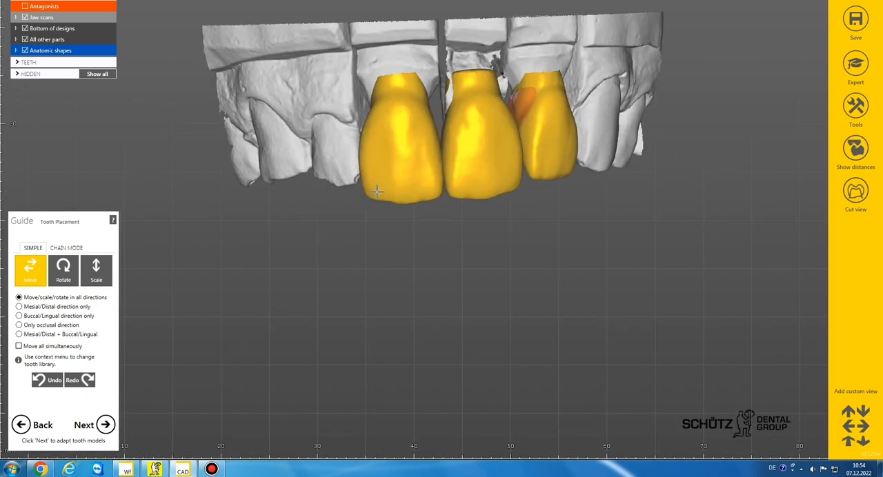
{"action": "right_click_drag", "start_coordinate": [407, 184], "coordinate": [437, 232]}
{"action": "scroll", "coordinate": [469, 156], "scroll_direction": "down", "scroll_amount": 3}
{"action": "scroll", "coordinate": [440, 237], "scroll_direction": "down", "scroll_amount": 2}
{"action": "scroll", "coordinate": [395, 162], "scroll_direction": "up", "scroll_amount": 5}
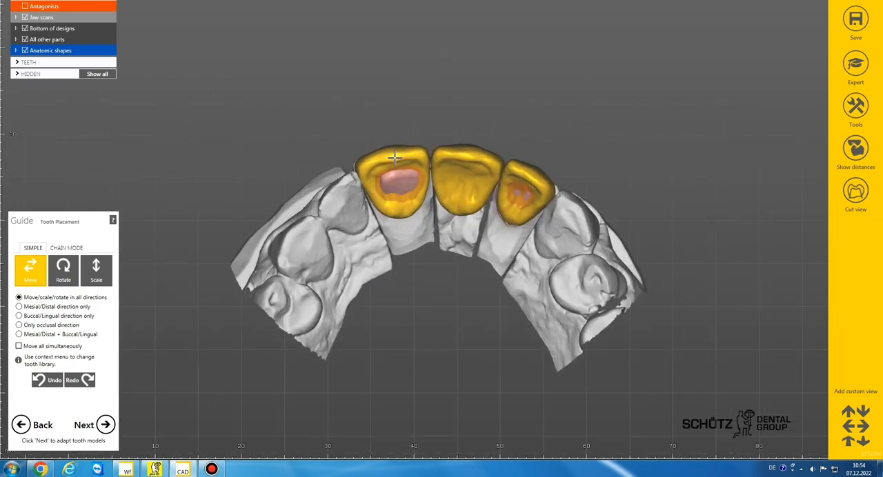
Step: Shift teeth 21 and 22 slightly towards the palate to even out the curve of the arch
{"action": "left_click_drag", "start_coordinate": [464, 151], "coordinate": [463, 155]}
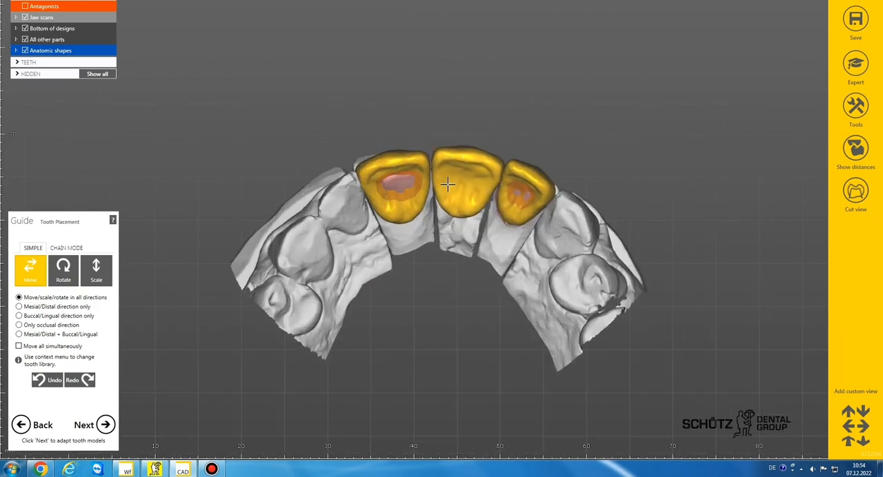
{"action": "right_click_drag", "start_coordinate": [449, 184], "coordinate": [454, 180]}
{"action": "left_click_drag", "start_coordinate": [531, 174], "coordinate": [529, 179]}
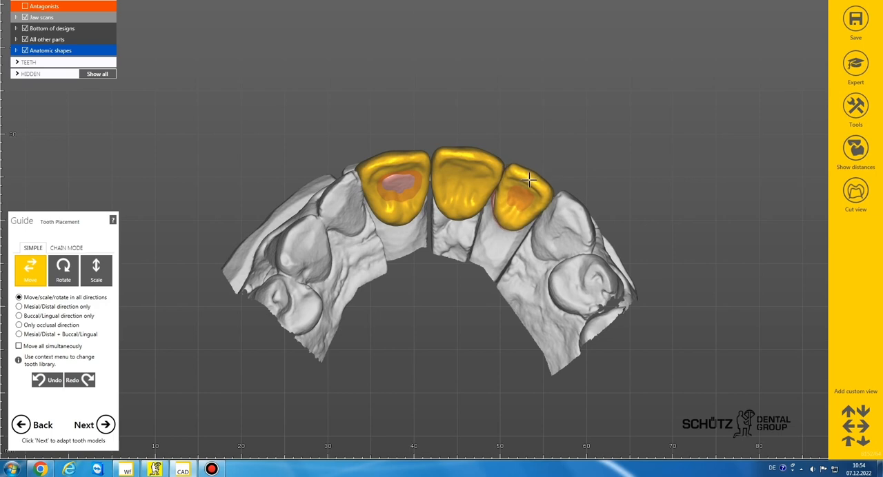
{"action": "scroll", "coordinate": [476, 213], "scroll_direction": "down", "scroll_amount": 3}
{"action": "scroll", "coordinate": [414, 223], "scroll_direction": "up", "scroll_amount": 4}
{"action": "right_click_drag", "start_coordinate": [428, 221], "coordinate": [400, 201]}
{"action": "scroll", "coordinate": [399, 201], "scroll_direction": "down", "scroll_amount": 4}
{"action": "scroll", "coordinate": [399, 280], "scroll_direction": "up", "scroll_amount": 3}
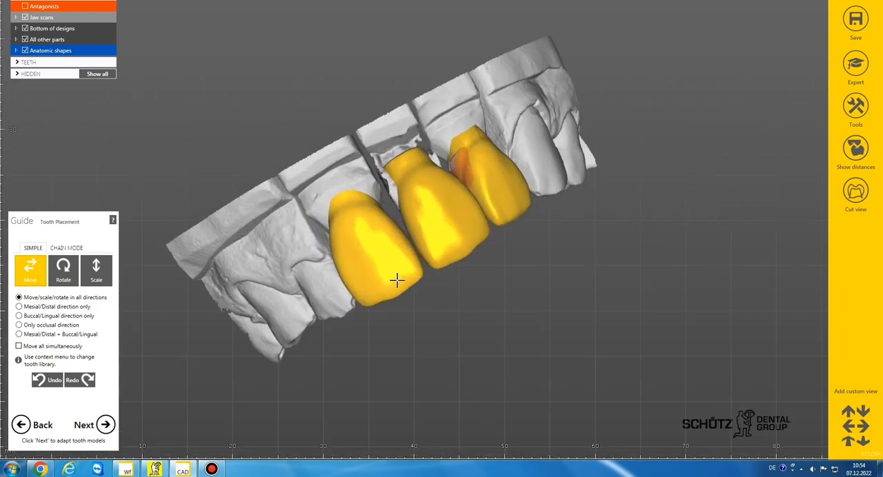
Step: Fine-tune the placement of tooth 11 over its preparation and proceed to free-forming
{"action": "left_click_drag", "start_coordinate": [396, 279], "coordinate": [400, 277]}
{"action": "scroll", "coordinate": [400, 268], "scroll_direction": "down", "scroll_amount": 3}
{"action": "right_click_drag", "start_coordinate": [401, 268], "coordinate": [401, 268]}
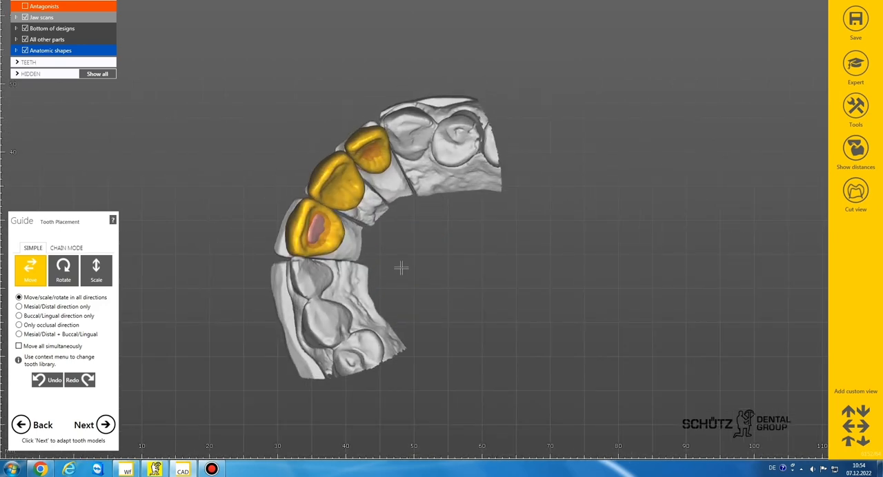
{"action": "scroll", "coordinate": [339, 229], "scroll_direction": "up", "scroll_amount": 3}
{"action": "left_click_drag", "start_coordinate": [340, 228], "coordinate": [347, 230]}
{"action": "scroll", "coordinate": [347, 231], "scroll_direction": "down", "scroll_amount": 3}
{"action": "right_click_drag", "start_coordinate": [347, 231], "coordinate": [180, 372]}
{"action": "left_click", "coordinate": [97, 425]}
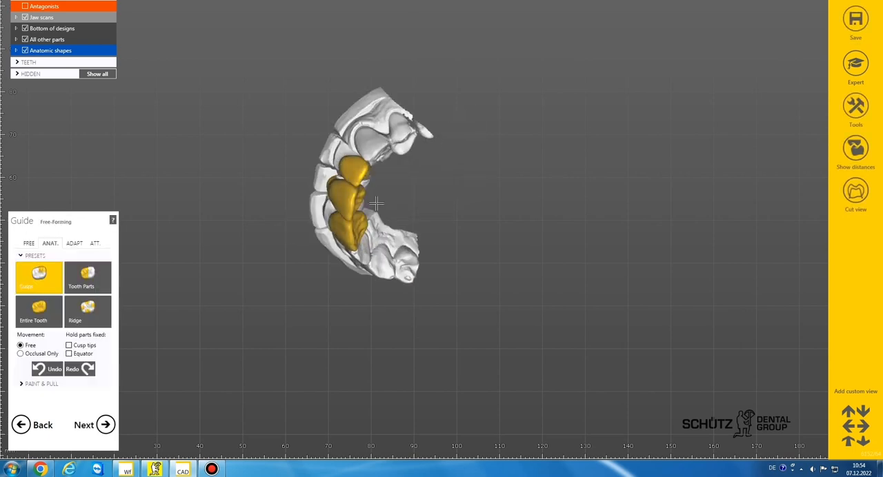
Step: Smooth the palatal surfaces of the three teeth with the Smooth/Flatten brush, increasing the brush size
{"action": "left_click", "coordinate": [28, 244]}
{"action": "left_click", "coordinate": [102, 269]}
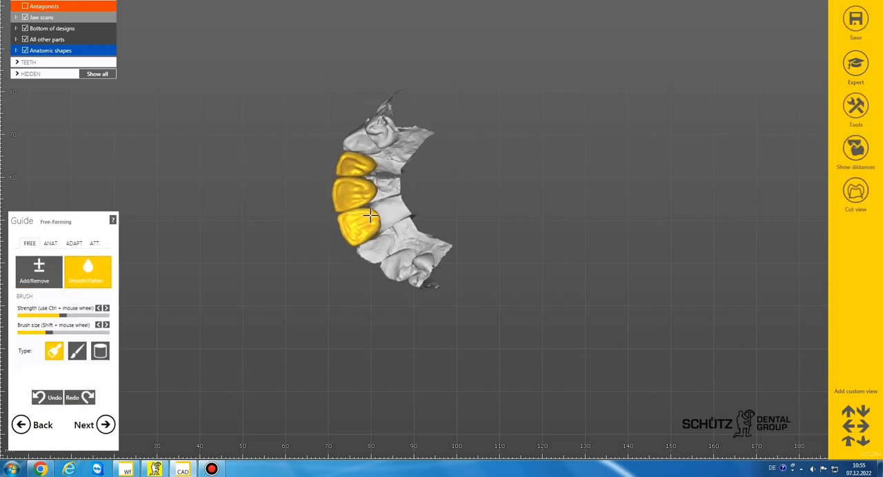
{"action": "scroll", "coordinate": [372, 202], "scroll_direction": "up", "scroll_amount": 3}
{"action": "mouse_move", "coordinate": [372, 201]}
{"action": "left_mouse_down"}
{"action": "mouse_move", "coordinate": [380, 224]}
{"action": "mouse_move", "coordinate": [381, 215]}
{"action": "left_mouse_up"}
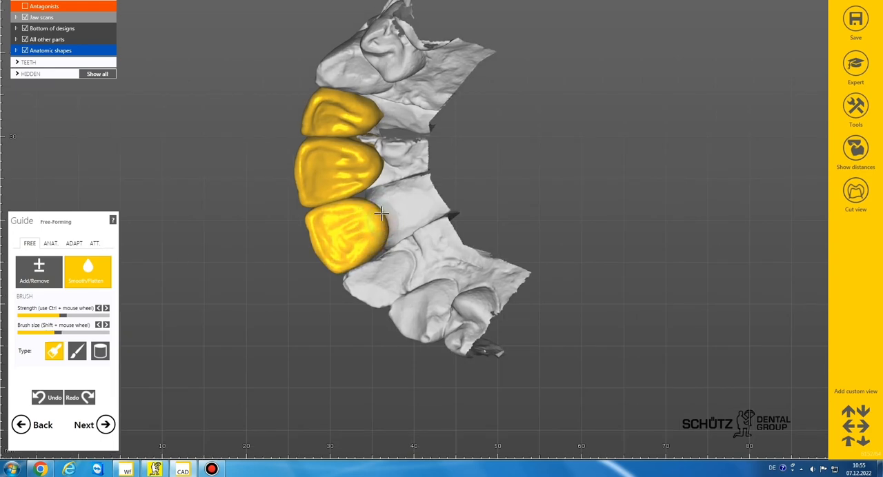
{"action": "right_click_drag", "start_coordinate": [380, 183], "coordinate": [360, 131]}
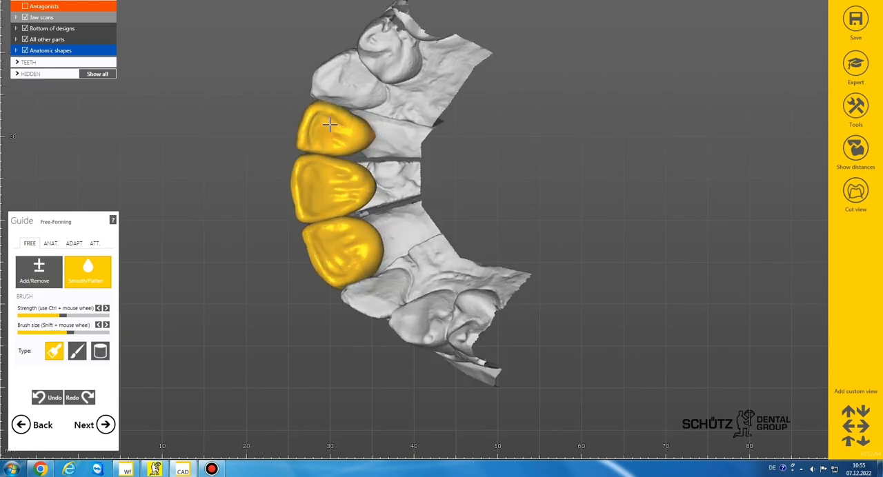
Step: Touch up the distal side of tooth 22 with the Add/Remove brush
{"action": "left_click", "coordinate": [39, 270]}
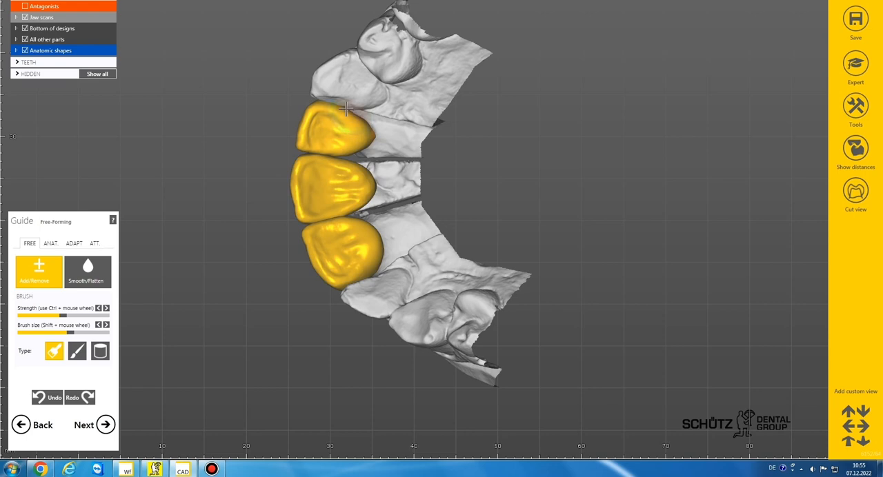
{"action": "scroll", "coordinate": [346, 103], "scroll_direction": "down", "scroll_amount": 3}
{"action": "right_click_drag", "start_coordinate": [345, 104], "coordinate": [418, 129]}
Step: Adapt the underside of pontic 21 to the gingiva with a desired distance of 0 mm
{"action": "right_click_drag", "start_coordinate": [444, 162], "coordinate": [394, 164]}
{"action": "left_click", "coordinate": [72, 245]}
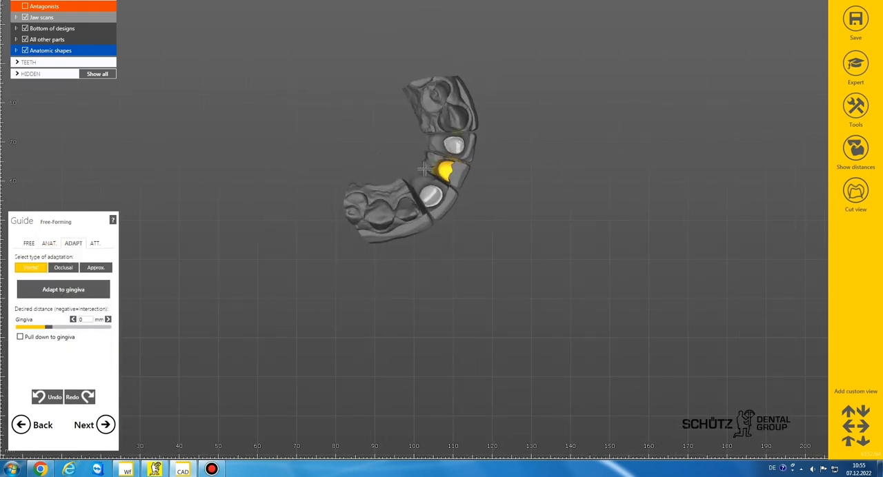
{"action": "left_click", "coordinate": [87, 285]}
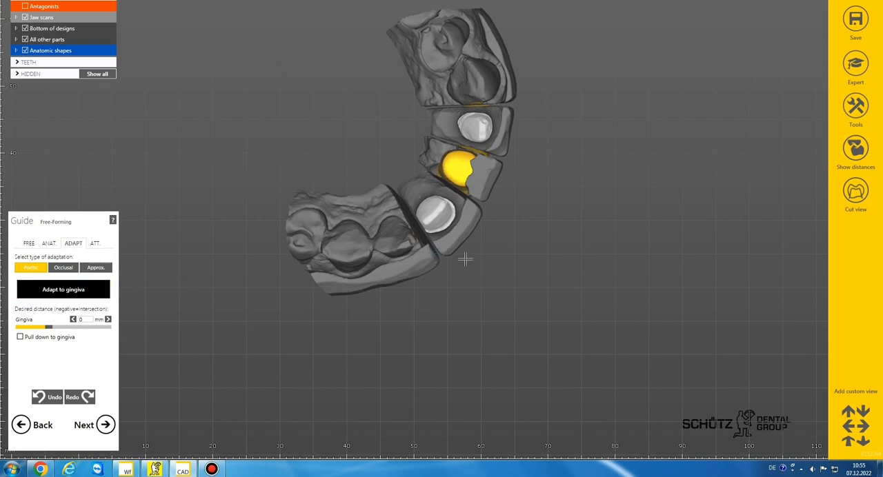
Step: Build up the distal incisal edge of tooth 11 with the Add/Remove brush
{"action": "left_click", "coordinate": [29, 244]}
{"action": "scroll", "coordinate": [383, 181], "scroll_direction": "up", "scroll_amount": 3}
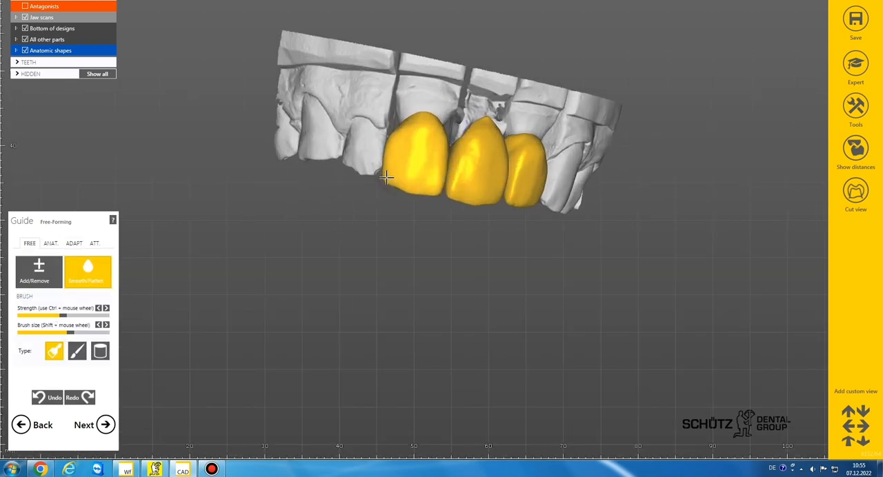
{"action": "left_click", "coordinate": [50, 280]}
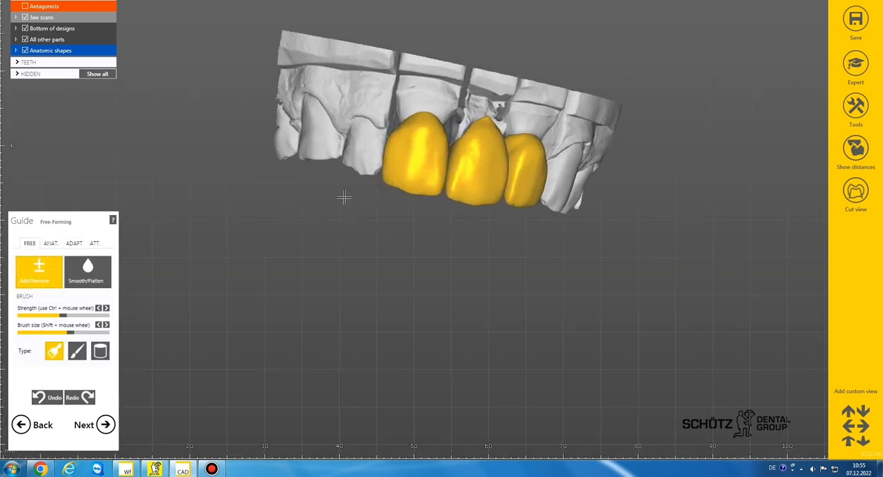
Step: Smooth the labial surfaces and incisal edges of the three teeth with a smaller Smooth/Flatten brush
{"action": "left_click", "coordinate": [86, 274]}
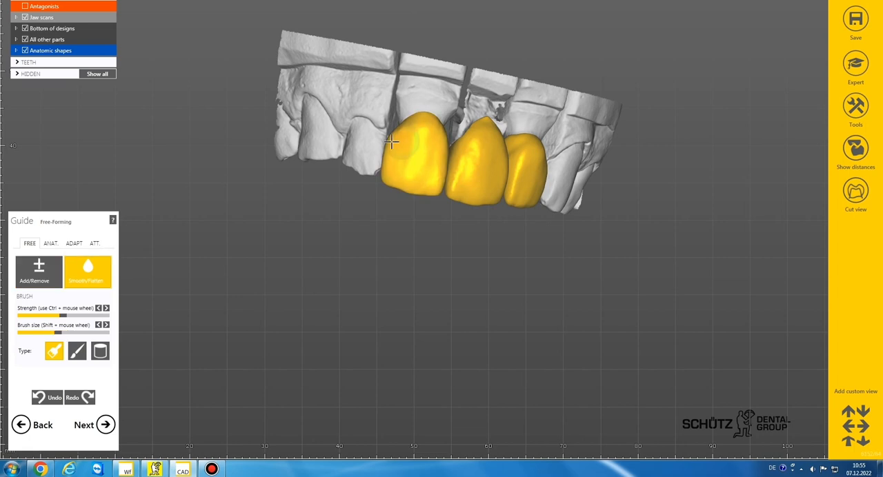
{"action": "scroll", "coordinate": [425, 126], "scroll_direction": "up", "scroll_amount": 3, "text": "shift"}
{"action": "right_click_drag", "start_coordinate": [478, 131], "coordinate": [462, 117]}
{"action": "mouse_move", "coordinate": [462, 117]}
{"action": "left_mouse_down"}
{"action": "mouse_move", "coordinate": [487, 148]}
{"action": "mouse_move", "coordinate": [454, 189]}
{"action": "left_mouse_up"}
{"action": "scroll", "coordinate": [455, 188], "scroll_direction": "down", "scroll_amount": 2, "text": "shift"}
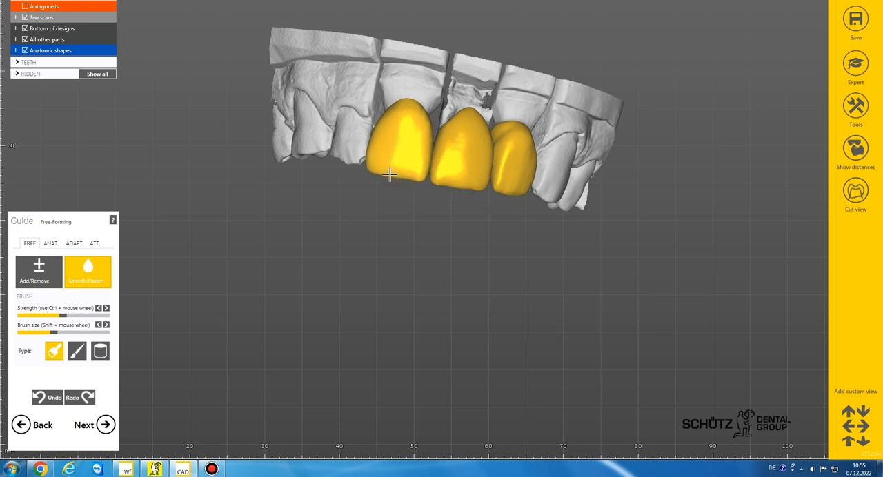
{"action": "right_click_drag", "start_coordinate": [389, 175], "coordinate": [478, 180]}
{"action": "scroll", "coordinate": [477, 180], "scroll_direction": "down", "scroll_amount": 2, "text": "shift"}
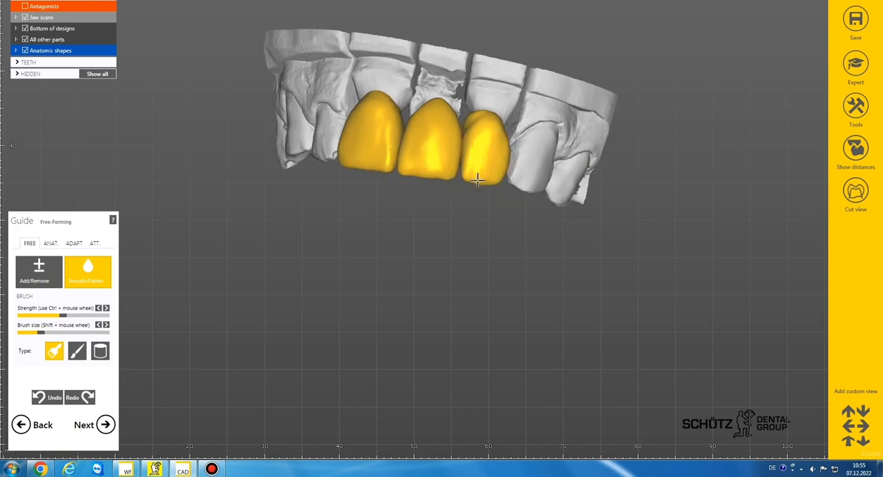
Step: Reshape the labial side of tooth 22 with the Tooth Parts preset and smooth it with a larger brush
{"action": "left_click", "coordinate": [50, 242]}
{"action": "scroll", "coordinate": [483, 176], "scroll_direction": "up", "scroll_amount": 3}
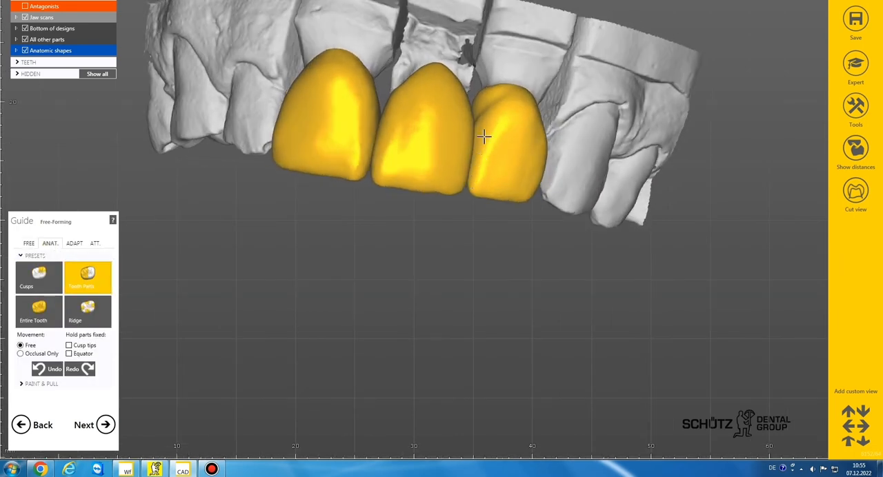
{"action": "left_click", "coordinate": [29, 244]}
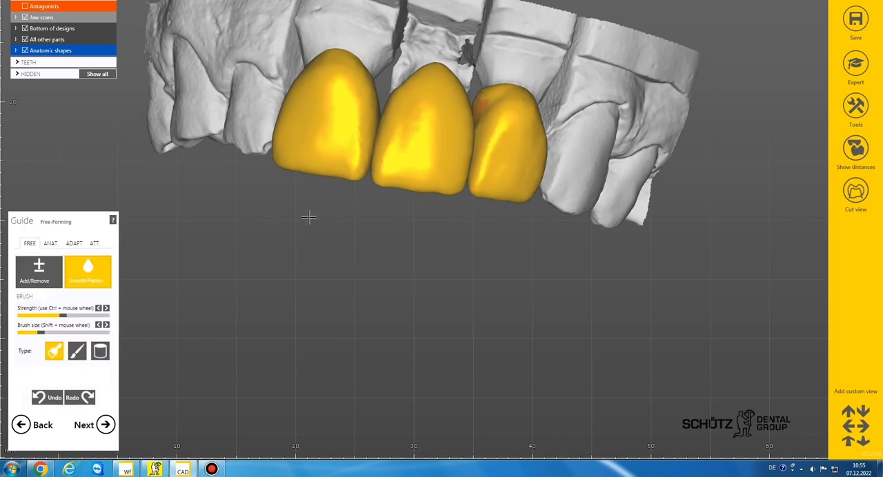
{"action": "mouse_move", "coordinate": [484, 128]}
{"action": "left_mouse_down"}
{"action": "mouse_move", "coordinate": [513, 113]}
{"action": "mouse_move", "coordinate": [538, 162]}
{"action": "left_mouse_up"}
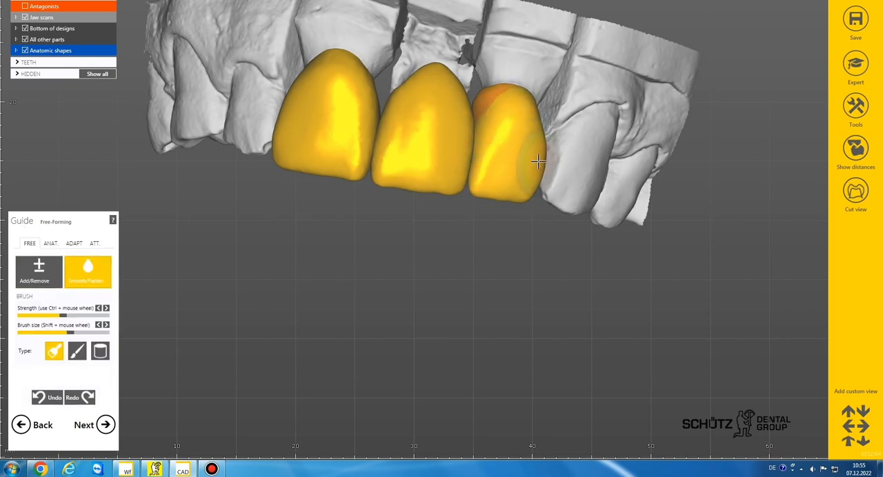
{"action": "right_click_drag", "start_coordinate": [502, 158], "coordinate": [548, 171]}
{"action": "scroll", "coordinate": [514, 163], "scroll_direction": "down", "scroll_amount": 1}
{"action": "scroll", "coordinate": [469, 130], "scroll_direction": "up", "scroll_amount": 2, "text": "shift"}
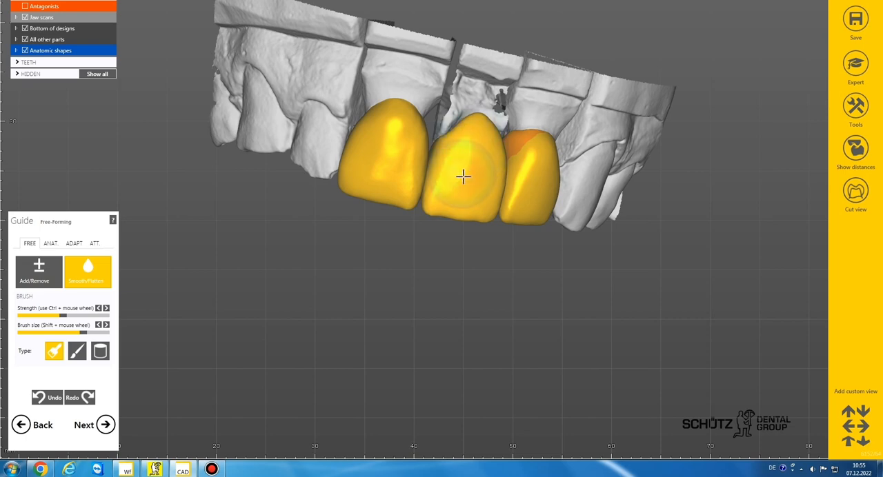
Step: Make final Add/Remove corrections to the teeth and finish free-forming to generate the virtual waxup bottom
{"action": "left_click", "coordinate": [25, 266]}
{"action": "right_click_drag", "start_coordinate": [338, 216], "coordinate": [442, 184]}
{"action": "scroll", "coordinate": [441, 185], "scroll_direction": "up", "scroll_amount": 2, "text": "shift"}
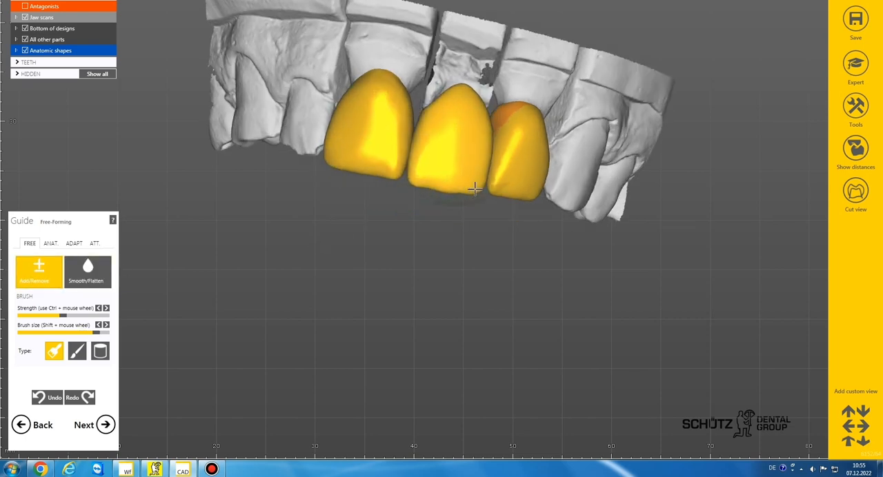
{"action": "left_click", "coordinate": [105, 425]}
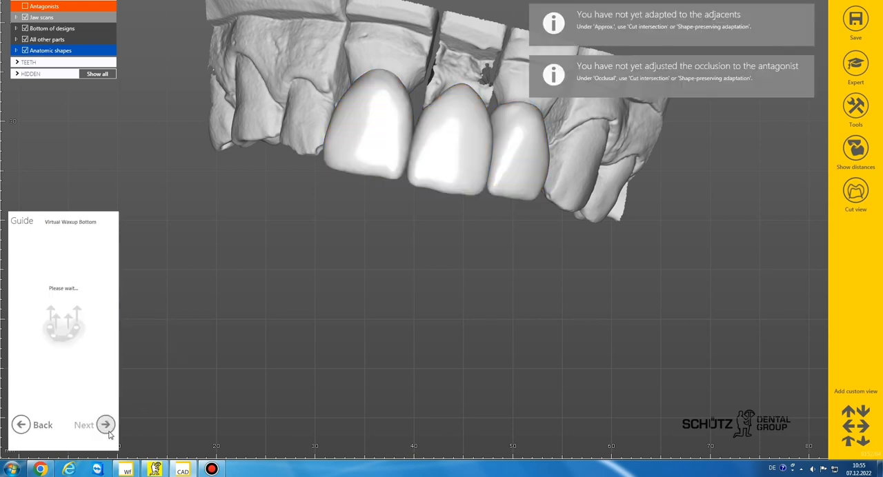
Step: Return from free-forming to the shrinking stage and apply a shrink depth of 0.6 mm to the three teeth
{"action": "left_click", "coordinate": [108, 430]}
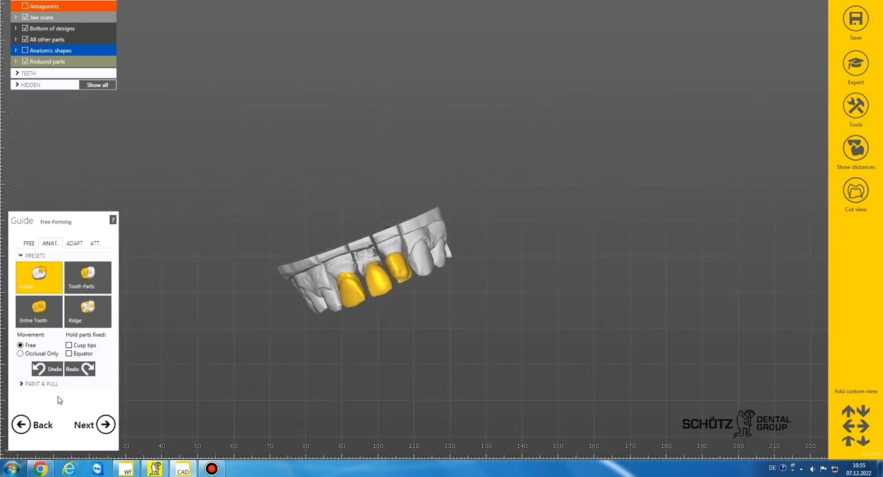
{"action": "left_click", "coordinate": [33, 417]}
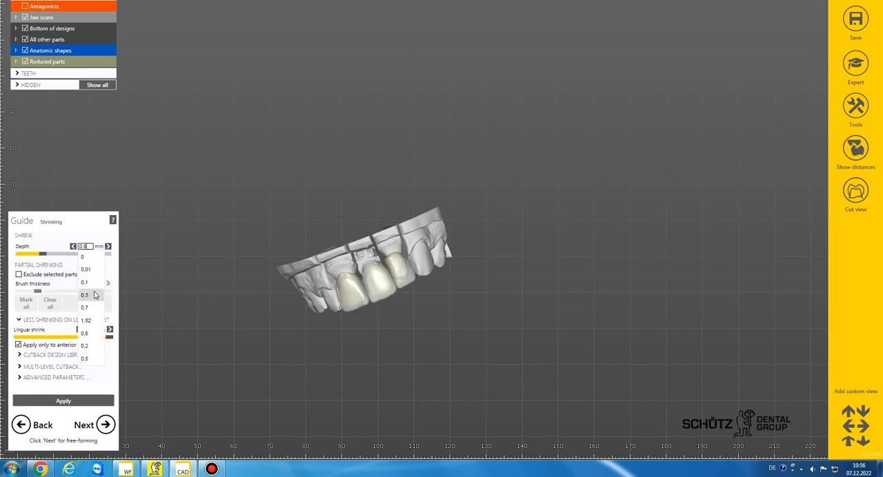
{"action": "left_click", "coordinate": [84, 334]}
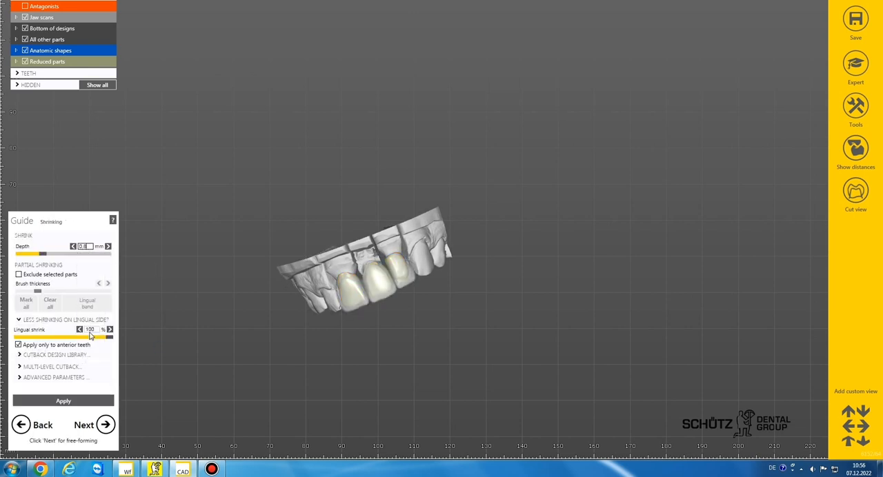
{"action": "left_click", "coordinate": [63, 401]}
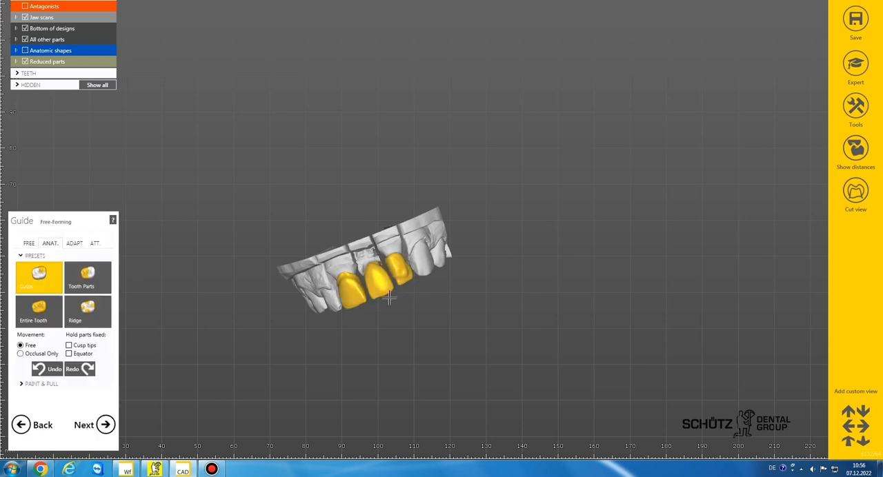
Step: Display the distances to the antagonist and cut the reduced teeth's occlusal intersections with a 0.6 mm desired distance
{"action": "right_click_drag", "start_coordinate": [389, 298], "coordinate": [393, 297]}
{"action": "left_click", "coordinate": [50, 244]}
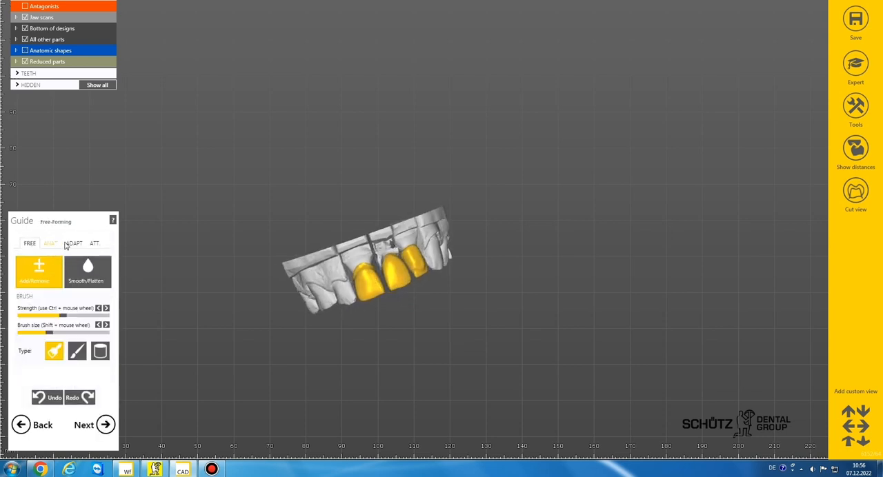
{"action": "left_click", "coordinate": [73, 243]}
{"action": "scroll", "coordinate": [335, 241], "scroll_direction": "up", "scroll_amount": 8}
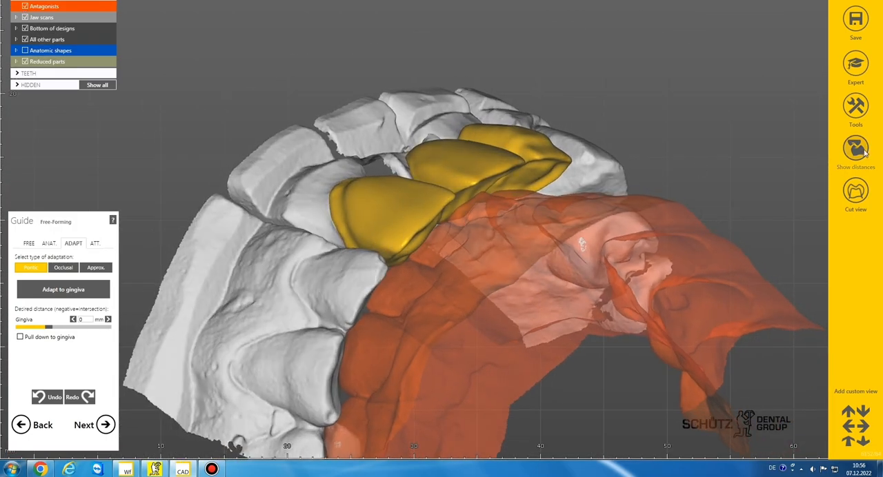
{"action": "left_click", "coordinate": [853, 150]}
{"action": "right_click_drag", "start_coordinate": [510, 229], "coordinate": [440, 234]}
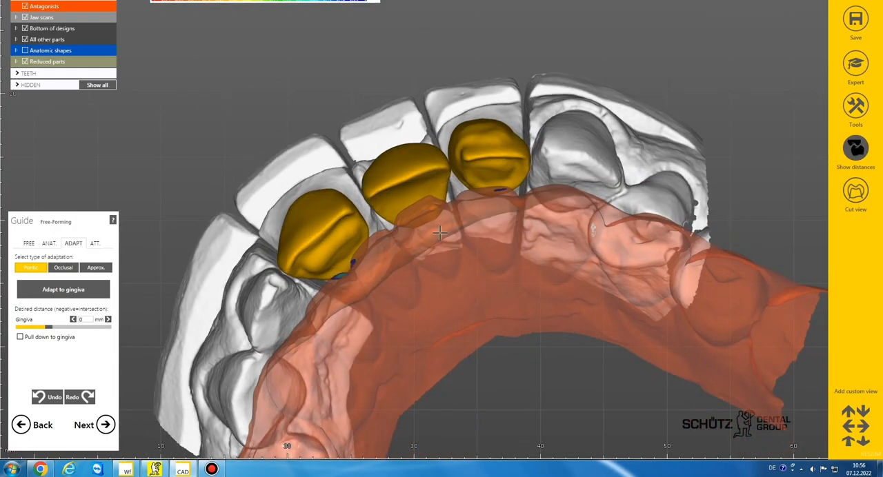
{"action": "left_click", "coordinate": [63, 267]}
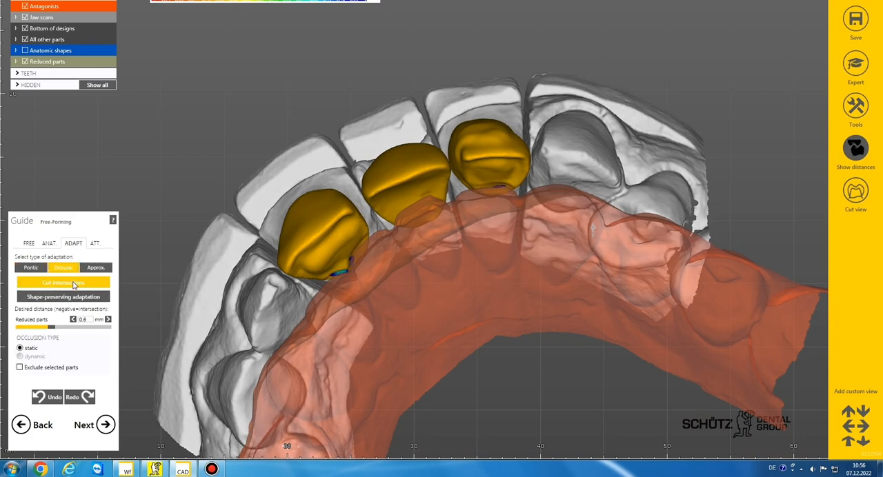
Step: Hide the antagonist and the distance display, and smooth the lingual surface of reduced tooth 11 with a larger Smooth/Flatten brush
{"action": "left_click", "coordinate": [30, 245]}
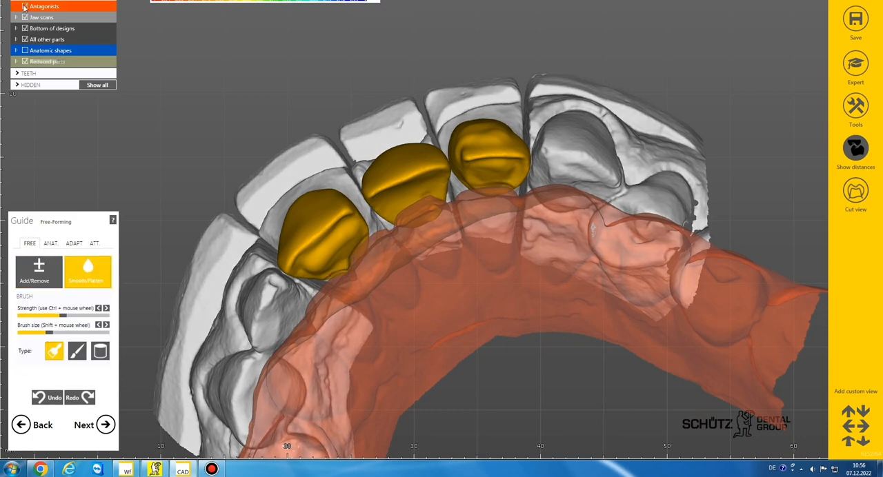
{"action": "left_click", "coordinate": [25, 7]}
{"action": "left_click", "coordinate": [865, 142]}
{"action": "scroll", "coordinate": [497, 247], "scroll_direction": "down", "scroll_amount": 3}
{"action": "right_click_drag", "start_coordinate": [497, 246], "coordinate": [491, 235]}
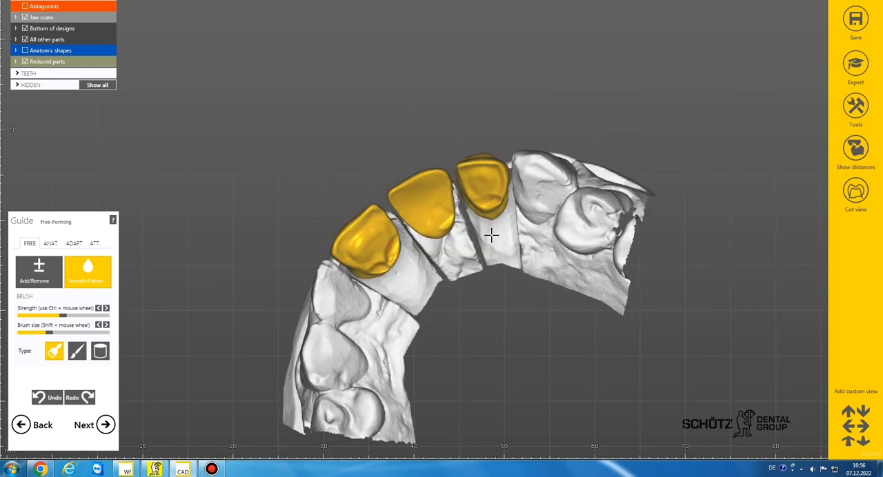
{"action": "scroll", "coordinate": [491, 235], "scroll_direction": "up", "scroll_amount": 1}
{"action": "scroll", "coordinate": [378, 251], "scroll_direction": "up", "scroll_amount": 1, "text": "shift"}
{"action": "mouse_move", "coordinate": [384, 244]}
{"action": "left_mouse_down"}
{"action": "mouse_move", "coordinate": [378, 262]}
{"action": "mouse_move", "coordinate": [390, 255]}
{"action": "mouse_move", "coordinate": [382, 231]}
{"action": "mouse_move", "coordinate": [376, 261]}
{"action": "left_mouse_up"}
{"action": "mouse_move", "coordinate": [446, 216]}
{"action": "left_mouse_down"}
{"action": "mouse_move", "coordinate": [428, 223]}
{"action": "mouse_move", "coordinate": [443, 232]}
{"action": "left_mouse_up"}
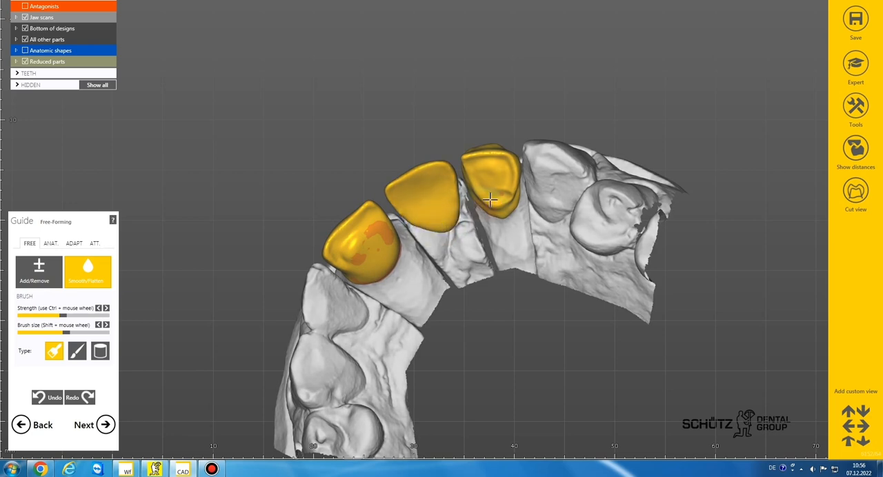
Step: Smooth the lingual surfaces of reduced teeth 11 and 22 with the Smooth/Flatten brush
{"action": "left_click_drag", "start_coordinate": [493, 197], "coordinate": [503, 184]}
{"action": "scroll", "coordinate": [496, 202], "scroll_direction": "down", "scroll_amount": 2}
{"action": "mouse_move", "coordinate": [496, 202]}
{"action": "right_mouse_down"}
{"action": "mouse_move", "coordinate": [435, 379]}
{"action": "mouse_move", "coordinate": [487, 182]}
{"action": "right_mouse_up"}
{"action": "scroll", "coordinate": [414, 255], "scroll_direction": "up", "scroll_amount": 5}
{"action": "left_click_drag", "start_coordinate": [418, 255], "coordinate": [432, 282]}
{"action": "right_click_drag", "start_coordinate": [483, 239], "coordinate": [507, 223]}
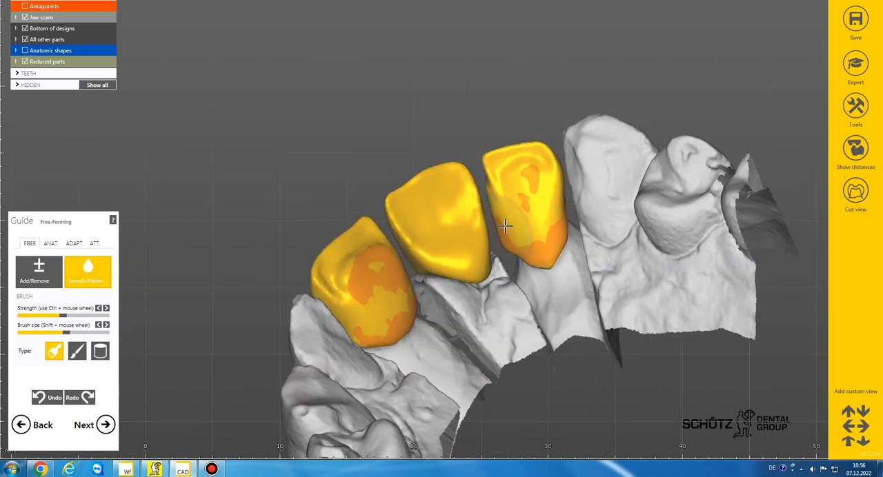
{"action": "scroll", "coordinate": [524, 219], "scroll_direction": "up", "scroll_amount": 2, "text": "shift"}
{"action": "left_click_drag", "start_coordinate": [532, 207], "coordinate": [537, 231]}
Step: Smooth the incisal edge, distal flank and labial surface of reduced tooth 22, varying the Smooth/Flatten brush size
{"action": "scroll", "coordinate": [536, 232], "scroll_direction": "down", "scroll_amount": 3}
{"action": "mouse_move", "coordinate": [536, 233]}
{"action": "right_mouse_down"}
{"action": "mouse_move", "coordinate": [515, 179]}
{"action": "mouse_move", "coordinate": [528, 194]}
{"action": "right_mouse_up"}
{"action": "scroll", "coordinate": [541, 207], "scroll_direction": "up", "scroll_amount": 5}
{"action": "scroll", "coordinate": [544, 219], "scroll_direction": "down", "scroll_amount": 2, "text": "shift"}
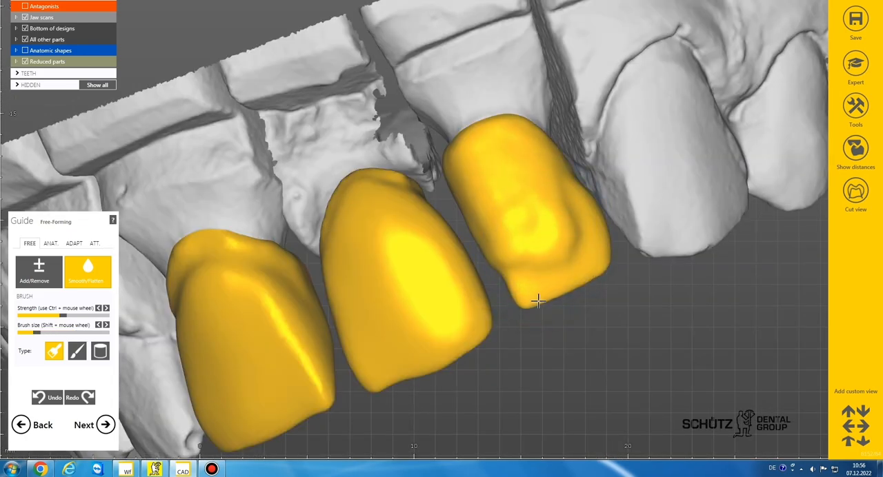
{"action": "scroll", "coordinate": [572, 269], "scroll_direction": "up", "scroll_amount": 2, "text": "shift"}
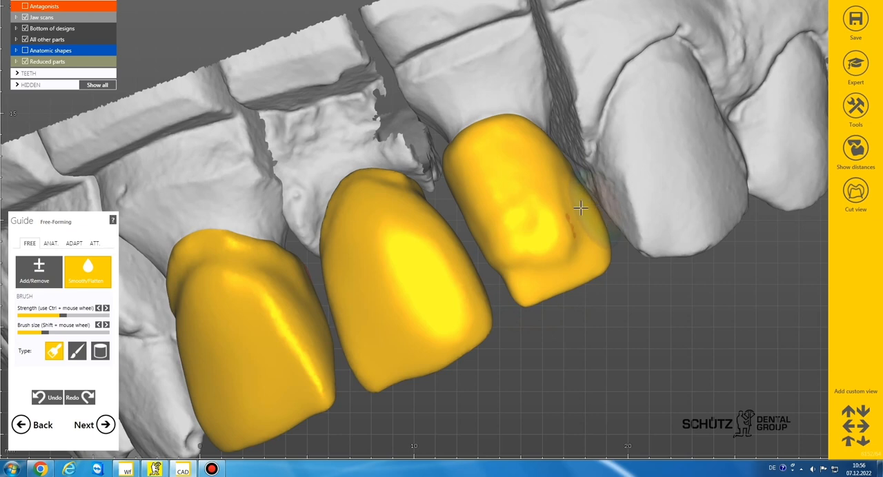
{"action": "scroll", "coordinate": [581, 208], "scroll_direction": "up", "scroll_amount": 5, "text": "shift"}
{"action": "mouse_move", "coordinate": [542, 162]}
{"action": "left_mouse_down"}
{"action": "mouse_move", "coordinate": [520, 231]}
{"action": "mouse_move", "coordinate": [548, 241]}
{"action": "mouse_move", "coordinate": [561, 266]}
{"action": "mouse_move", "coordinate": [556, 205]}
{"action": "left_mouse_up"}
{"action": "scroll", "coordinate": [558, 197], "scroll_direction": "down", "scroll_amount": 3}
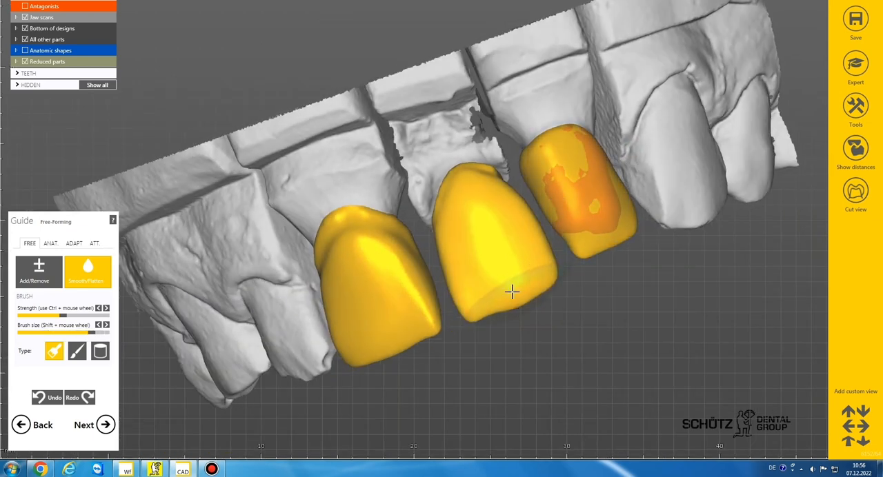
Step: Smooth the labial surfaces and incisal edges of reduced teeth 21 and 11 with a medium to large Smooth/Flatten brush
{"action": "scroll", "coordinate": [514, 296], "scroll_direction": "down", "scroll_amount": 4, "text": "shift"}
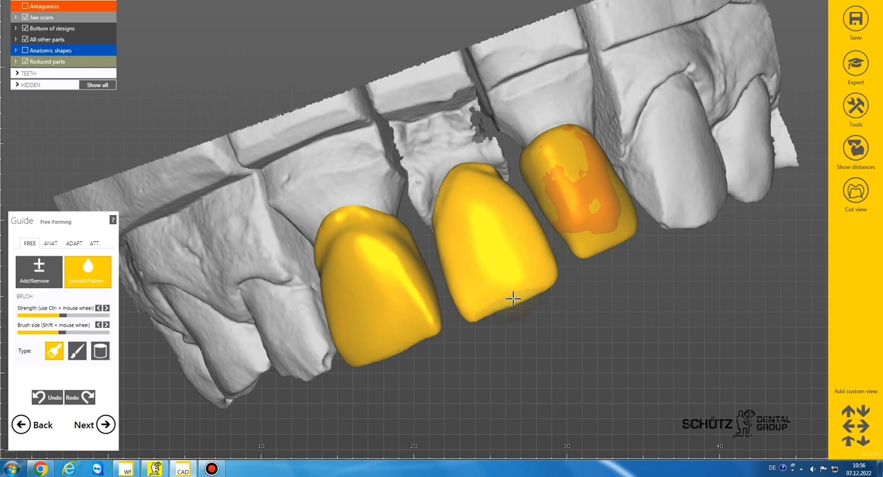
{"action": "mouse_move", "coordinate": [465, 191]}
{"action": "left_mouse_down"}
{"action": "mouse_move", "coordinate": [482, 178]}
{"action": "mouse_move", "coordinate": [463, 246]}
{"action": "mouse_move", "coordinate": [519, 239]}
{"action": "left_mouse_up"}
{"action": "right_click_drag", "start_coordinate": [386, 262], "coordinate": [433, 224]}
{"action": "mouse_move", "coordinate": [433, 224]}
{"action": "left_mouse_down"}
{"action": "mouse_move", "coordinate": [418, 219]}
{"action": "mouse_move", "coordinate": [448, 302]}
{"action": "mouse_move", "coordinate": [420, 311]}
{"action": "left_mouse_up"}
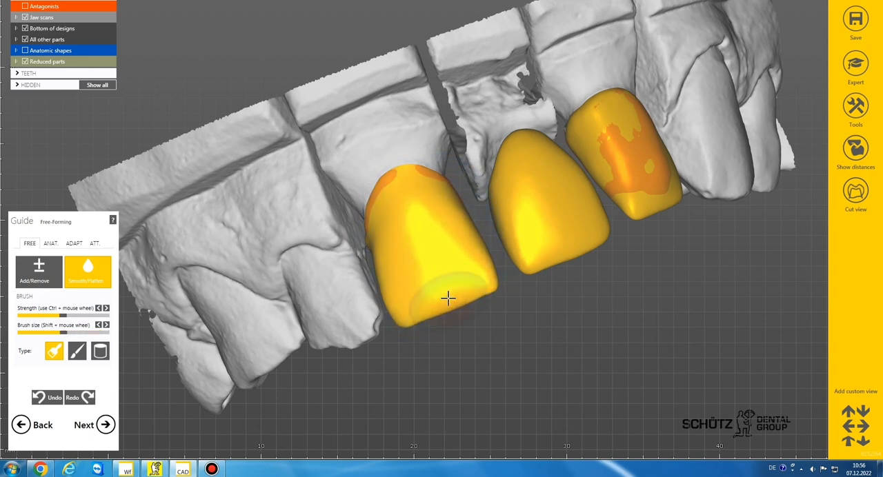
{"action": "scroll", "coordinate": [422, 310], "scroll_direction": "down", "scroll_amount": 6}
{"action": "right_click_drag", "start_coordinate": [418, 303], "coordinate": [388, 222]}
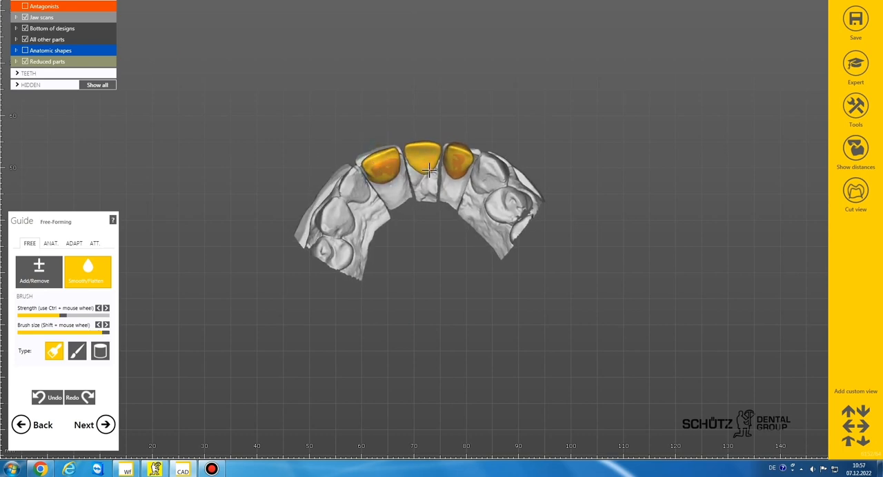
{"action": "right_click_drag", "start_coordinate": [408, 172], "coordinate": [379, 191]}
{"action": "scroll", "coordinate": [379, 192], "scroll_direction": "up", "scroll_amount": 3}
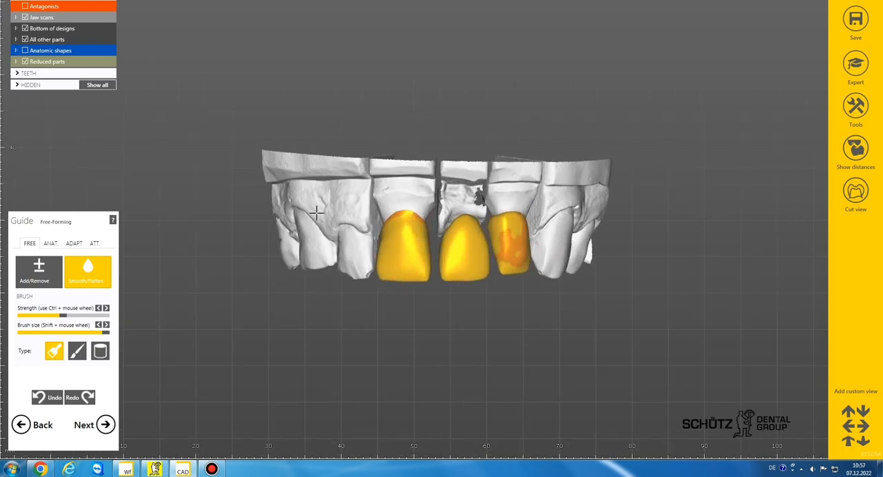
Step: Reshape the reduced teeth with the Tooth Parts preset and smooth the incisal edges with a small Smooth/Flatten brush
{"action": "left_click", "coordinate": [50, 244]}
{"action": "scroll", "coordinate": [436, 268], "scroll_direction": "up", "scroll_amount": 3}
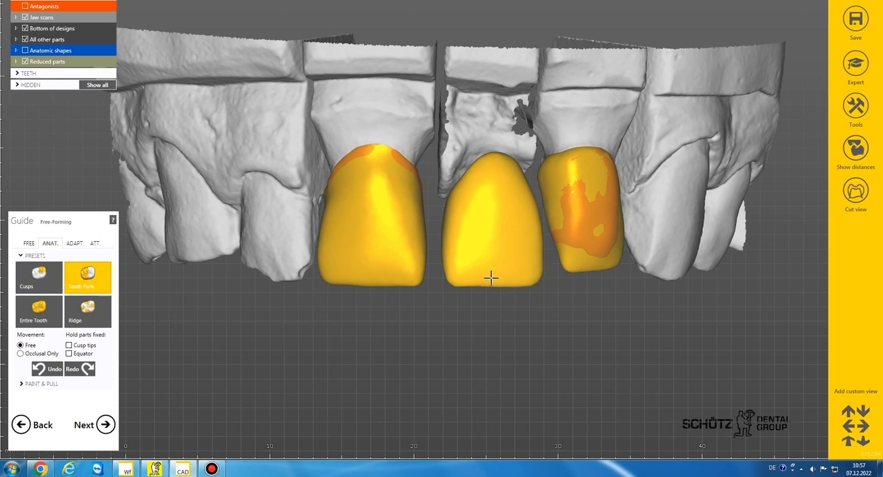
{"action": "left_click", "coordinate": [27, 244]}
{"action": "scroll", "coordinate": [442, 285], "scroll_direction": "up", "scroll_amount": 3}
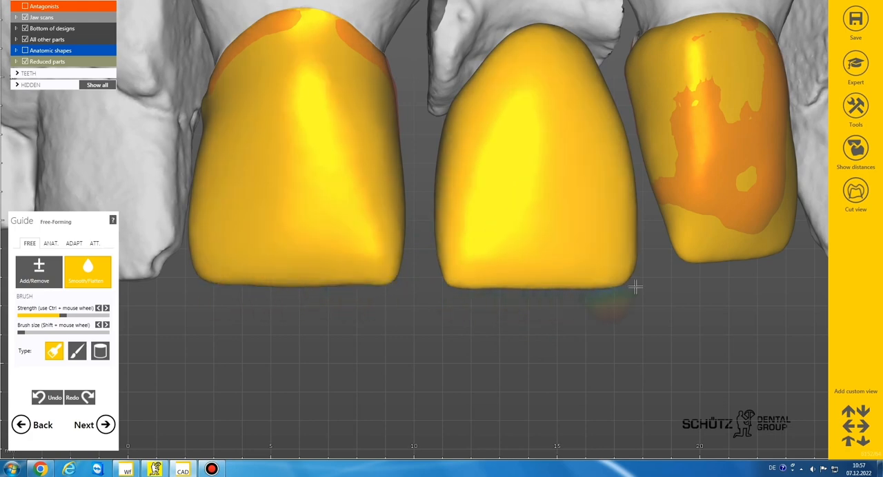
{"action": "scroll", "coordinate": [441, 282], "scroll_direction": "down", "scroll_amount": 5}
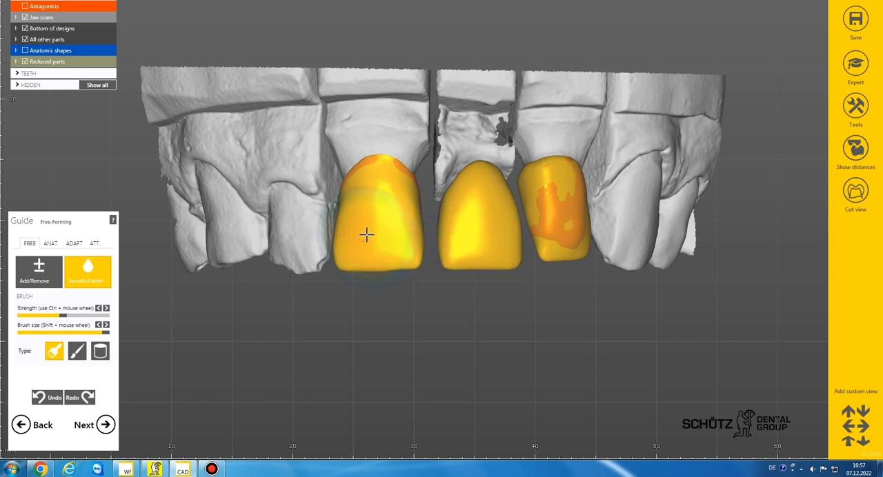
{"action": "scroll", "coordinate": [366, 235], "scroll_direction": "down", "scroll_amount": 2}
Step: Refine the outlines of reduced teeth 11 and 21 with the Tooth Parts preset
{"action": "left_click", "coordinate": [50, 244]}
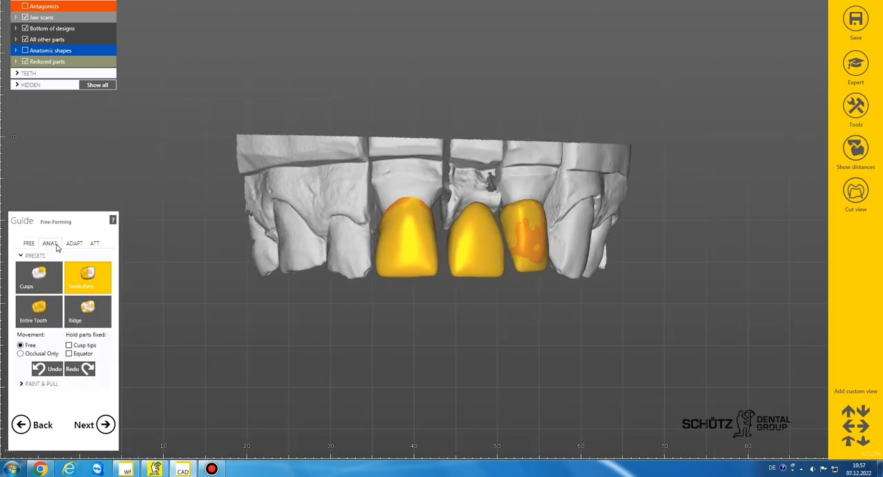
{"action": "scroll", "coordinate": [369, 291], "scroll_direction": "up", "scroll_amount": 3}
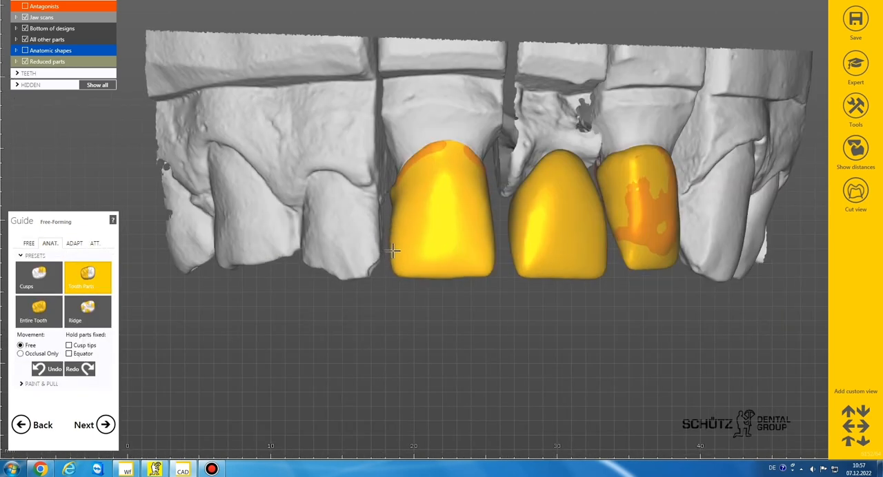
{"action": "scroll", "coordinate": [394, 271], "scroll_direction": "down", "scroll_amount": 3}
{"action": "mouse_move", "coordinate": [394, 271]}
{"action": "right_mouse_down"}
{"action": "mouse_move", "coordinate": [421, 278]}
{"action": "mouse_move", "coordinate": [402, 273]}
{"action": "right_mouse_up"}
{"action": "scroll", "coordinate": [420, 278], "scroll_direction": "up", "scroll_amount": 2}
{"action": "scroll", "coordinate": [401, 271], "scroll_direction": "down", "scroll_amount": 1}
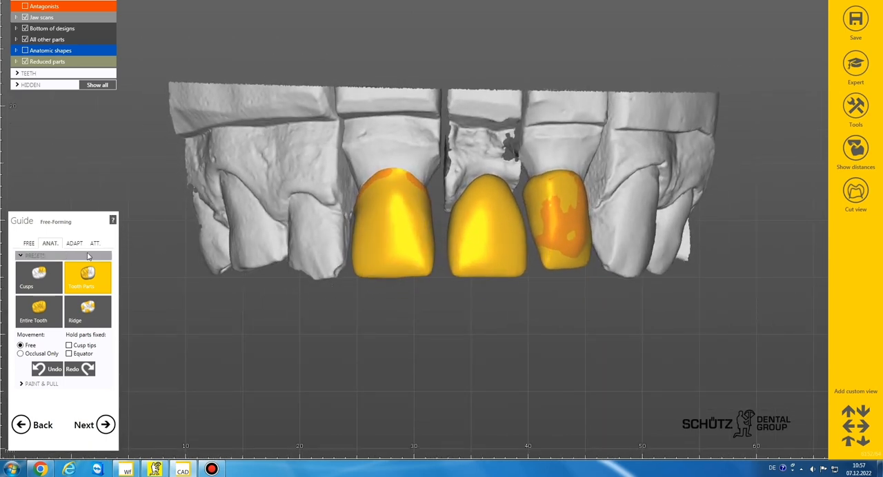
Step: Smooth the incisal edge of reduced tooth 21 and adjust its contour with a medium Add/Remove brush
{"action": "left_click", "coordinate": [29, 242]}
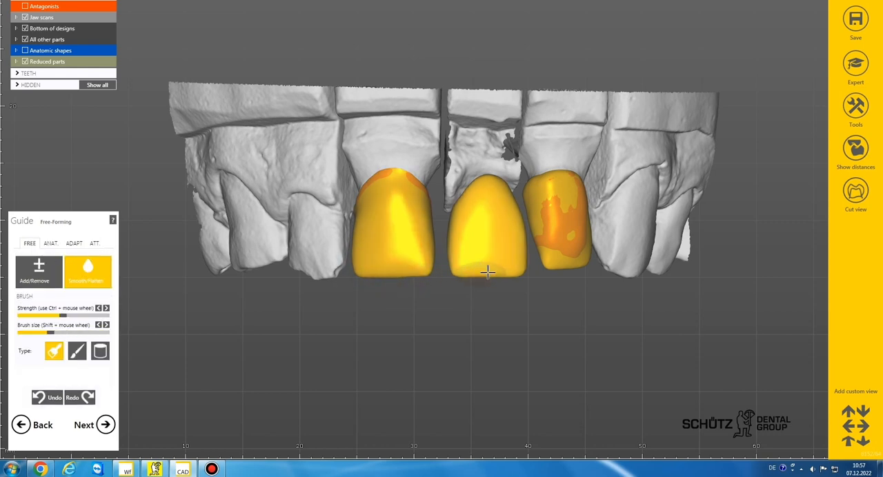
{"action": "left_click", "coordinate": [60, 279]}
{"action": "scroll", "coordinate": [522, 265], "scroll_direction": "up", "scroll_amount": 1, "text": "shift"}
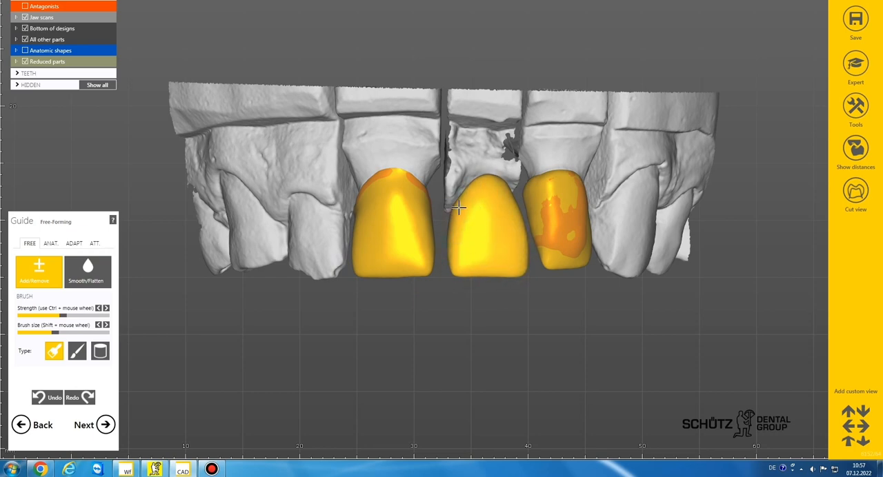
{"action": "scroll", "coordinate": [492, 258], "scroll_direction": "down", "scroll_amount": 3}
{"action": "right_click_drag", "start_coordinate": [493, 258], "coordinate": [493, 241]}
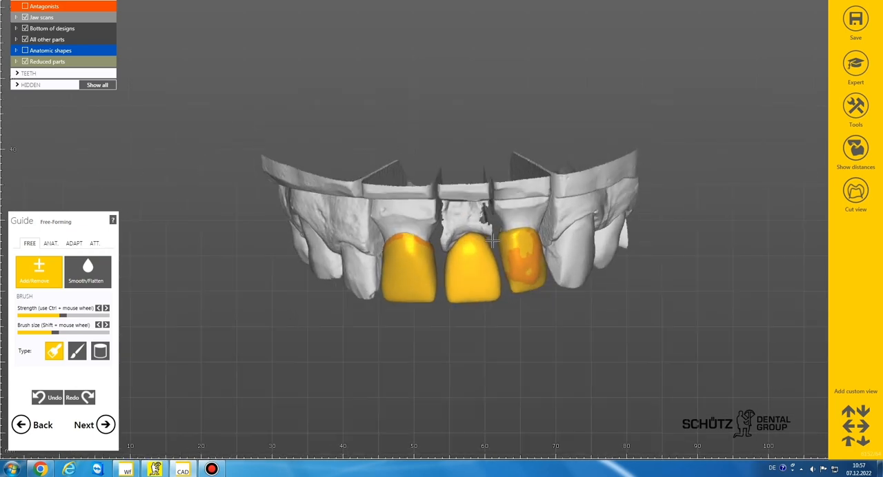
Step: Correct the incisal edges of reduced teeth 11 and 21 with a smaller Add/Remove brush
{"action": "scroll", "coordinate": [425, 269], "scroll_direction": "up", "scroll_amount": 5}
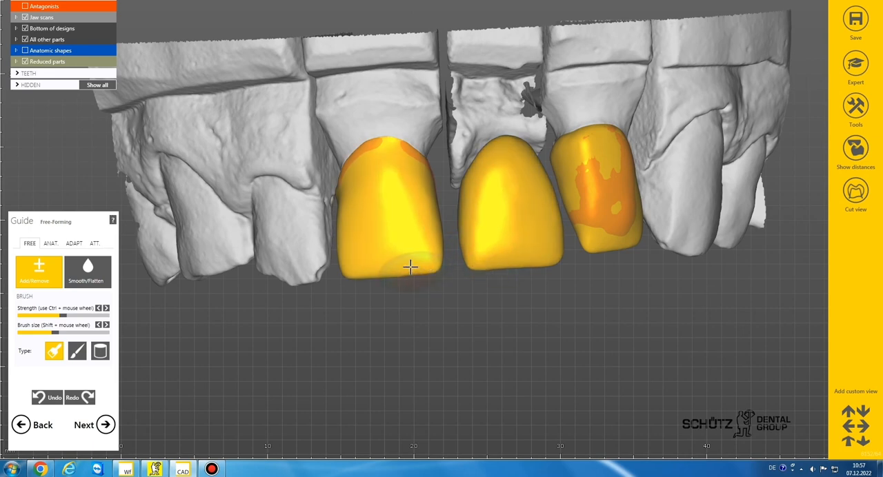
{"action": "scroll", "coordinate": [449, 285], "scroll_direction": "down", "scroll_amount": 4}
{"action": "right_click_drag", "start_coordinate": [453, 285], "coordinate": [465, 273]}
{"action": "scroll", "coordinate": [465, 272], "scroll_direction": "up", "scroll_amount": 4}
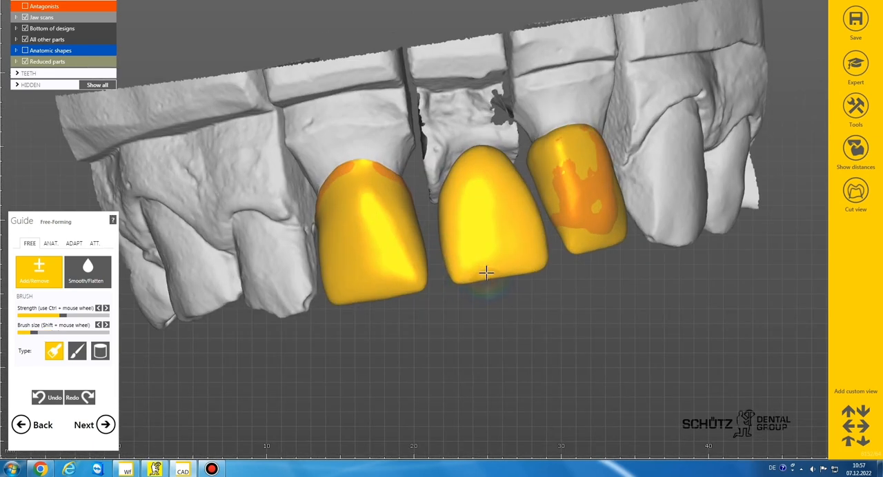
{"action": "scroll", "coordinate": [515, 298], "scroll_direction": "down", "scroll_amount": 4}
{"action": "right_click_drag", "start_coordinate": [516, 301], "coordinate": [515, 299]}
{"action": "scroll", "coordinate": [531, 267], "scroll_direction": "up", "scroll_amount": 3}
Step: Smooth the incisal edges of reduced teeth 21 and 22 with a small Smooth/Flatten brush and enlarge the brush
{"action": "left_click", "coordinate": [88, 283]}
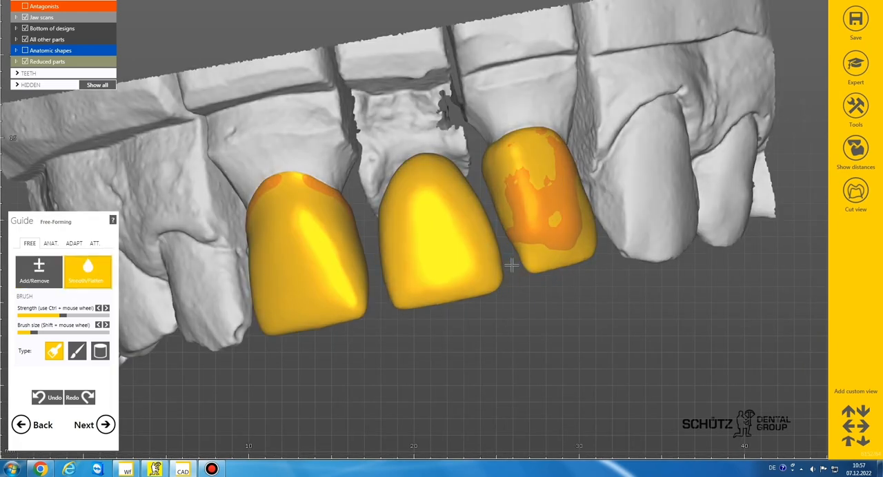
{"action": "scroll", "coordinate": [512, 265], "scroll_direction": "up", "scroll_amount": 3}
{"action": "scroll", "coordinate": [585, 260], "scroll_direction": "down", "scroll_amount": 3}
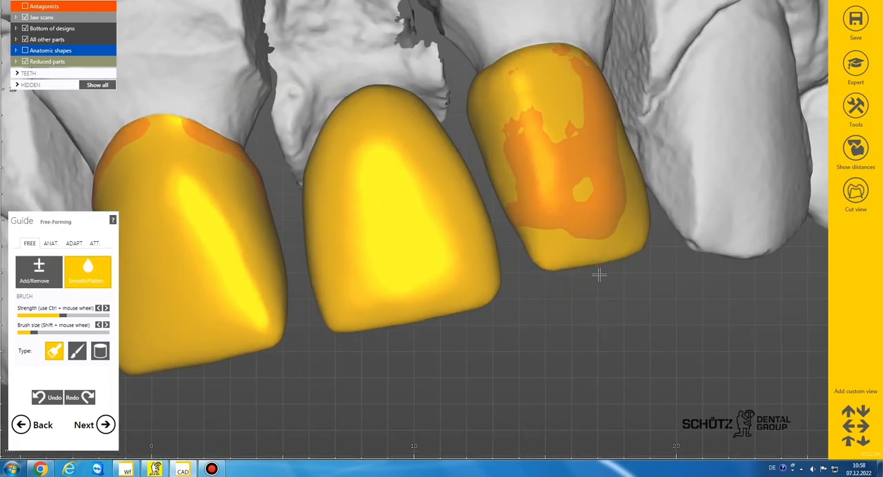
{"action": "right_click_drag", "start_coordinate": [597, 270], "coordinate": [528, 304]}
{"action": "scroll", "coordinate": [552, 289], "scroll_direction": "down", "scroll_amount": 4}
{"action": "scroll", "coordinate": [573, 331], "scroll_direction": "up", "scroll_amount": 4}
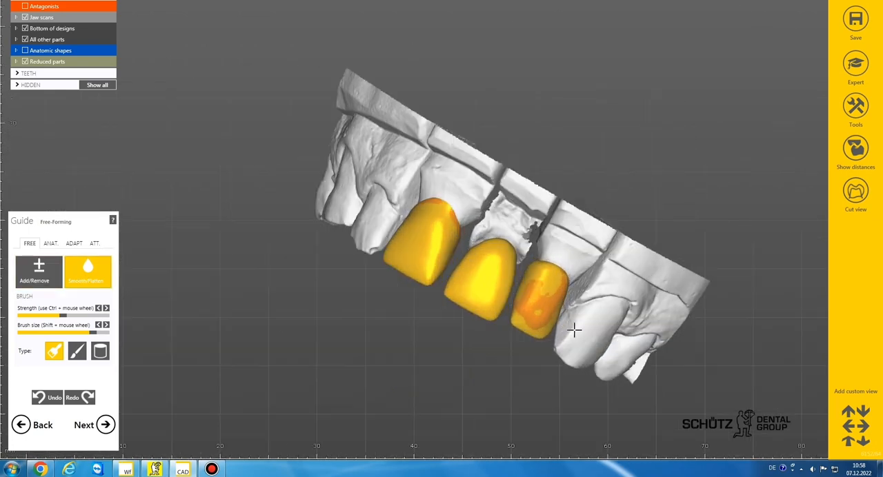
Step: Touch up the reduced teeth with a large Add/Remove brush and proceed to the connector design
{"action": "left_click", "coordinate": [60, 276]}
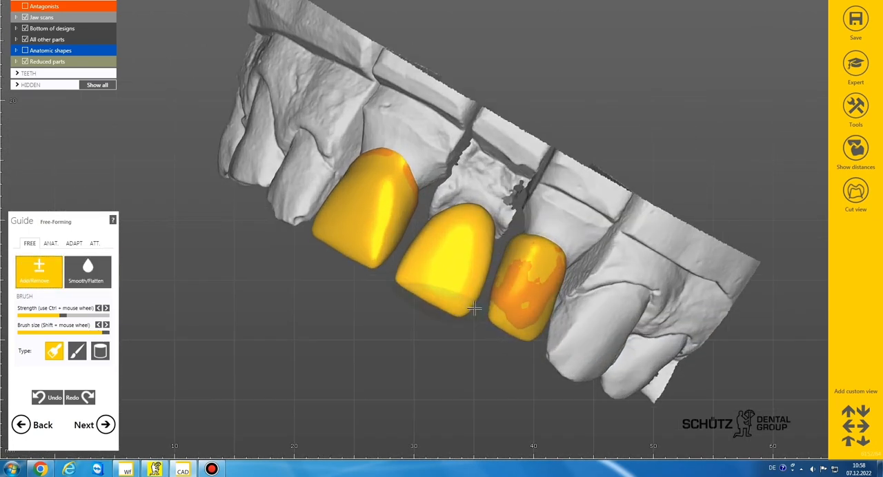
{"action": "scroll", "coordinate": [518, 335], "scroll_direction": "down", "scroll_amount": 5}
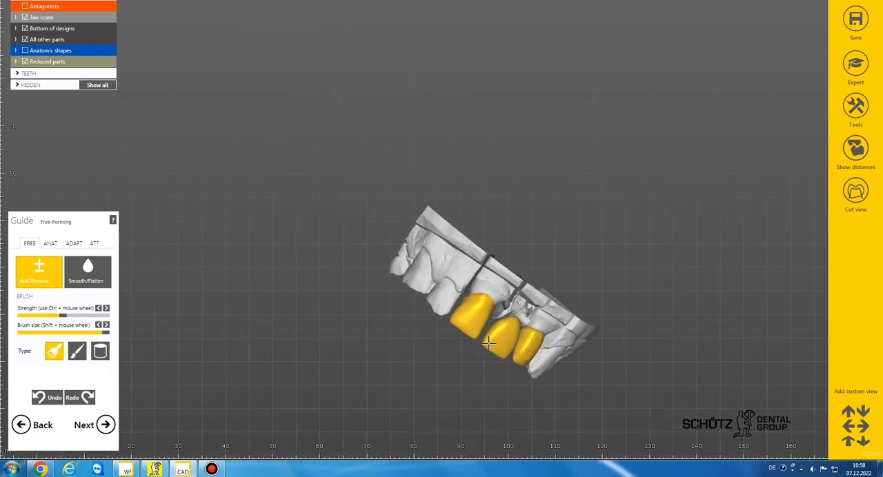
{"action": "right_click_drag", "start_coordinate": [494, 341], "coordinate": [488, 344]}
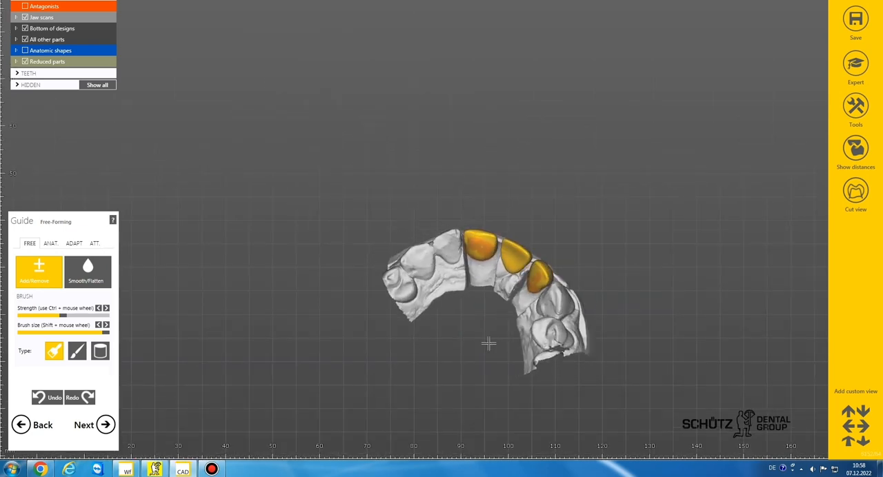
{"action": "left_click", "coordinate": [105, 424]}
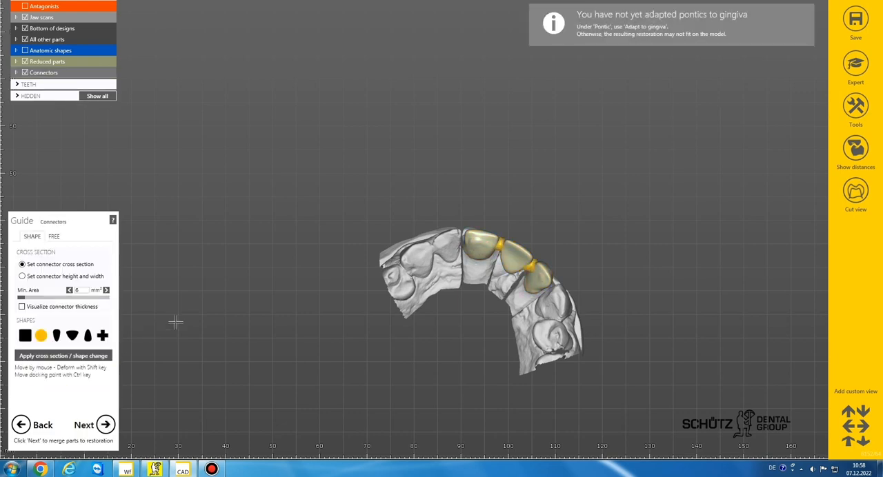
Step: Move the connectors between teeth 11 and 21 and between 21 and 22 slightly towards the palatal side
{"action": "right_click_drag", "start_coordinate": [498, 276], "coordinate": [507, 290]}
{"action": "scroll", "coordinate": [501, 250], "scroll_direction": "up", "scroll_amount": 8}
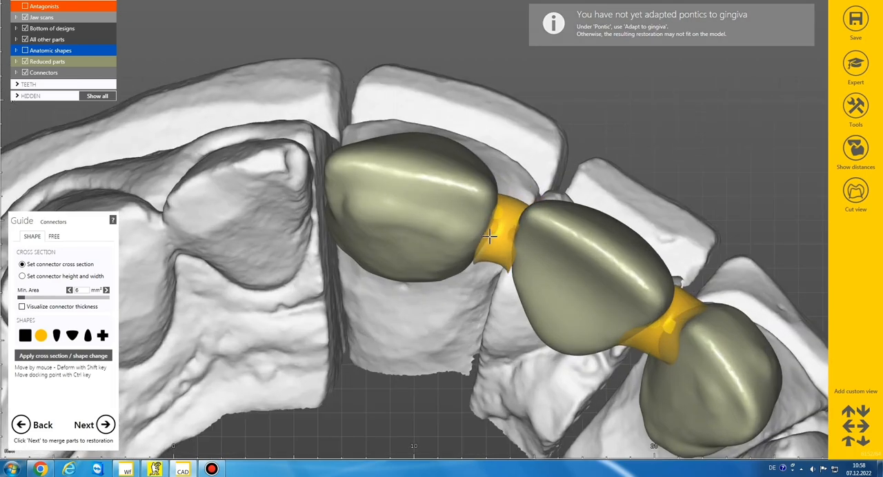
{"action": "left_click_drag", "start_coordinate": [490, 237], "coordinate": [487, 258]}
{"action": "left_click_drag", "start_coordinate": [655, 339], "coordinate": [644, 352]}
{"action": "scroll", "coordinate": [643, 349], "scroll_direction": "down", "scroll_amount": 3}
Step: Adjust the position of the connector between teeth 21 and 22 from the labial side
{"action": "right_click_drag", "start_coordinate": [641, 344], "coordinate": [613, 296]}
{"action": "scroll", "coordinate": [611, 293], "scroll_direction": "down", "scroll_amount": 4}
{"action": "scroll", "coordinate": [564, 346], "scroll_direction": "up", "scroll_amount": 4}
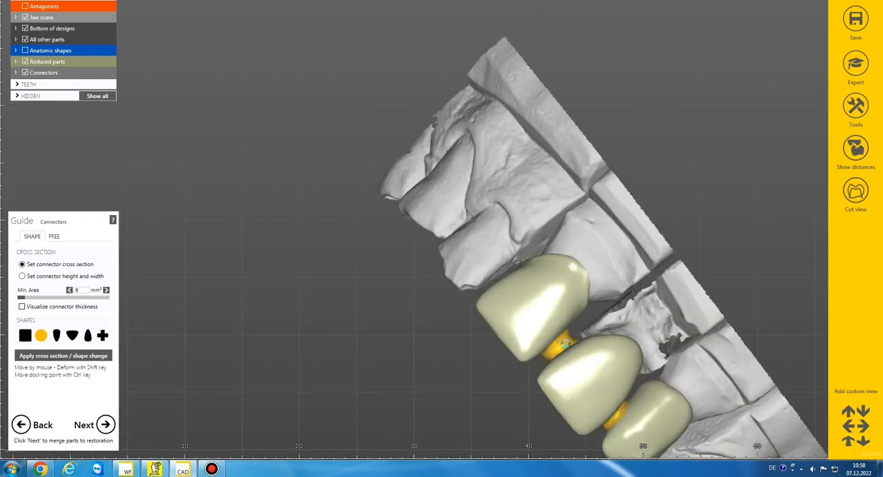
{"action": "left_click_drag", "start_coordinate": [616, 409], "coordinate": [623, 405]}
{"action": "scroll", "coordinate": [624, 404], "scroll_direction": "down", "scroll_amount": 4}
{"action": "right_click_drag", "start_coordinate": [623, 404], "coordinate": [548, 382]}
{"action": "scroll", "coordinate": [548, 378], "scroll_direction": "up", "scroll_amount": 4}
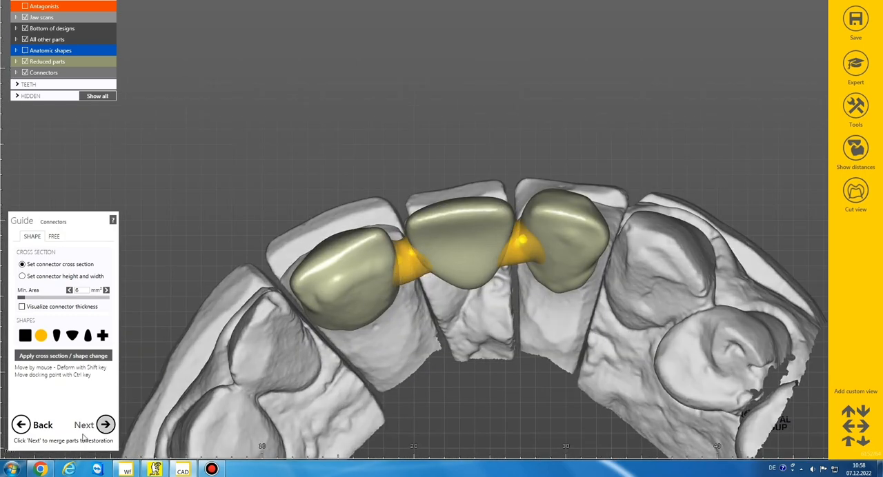
Step: Merge the reduced teeth and connectors into one restoration, open its free-forming and hide the antagonists
{"action": "left_click", "coordinate": [103, 425]}
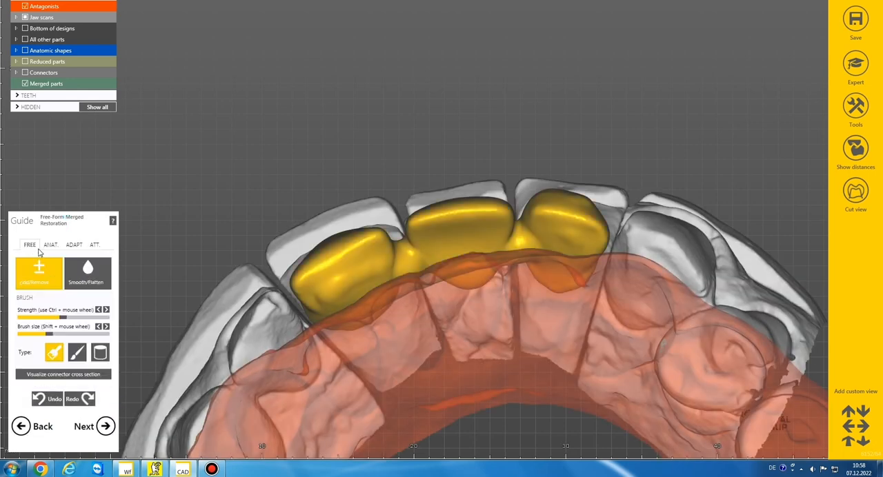
{"action": "left_click", "coordinate": [81, 272]}
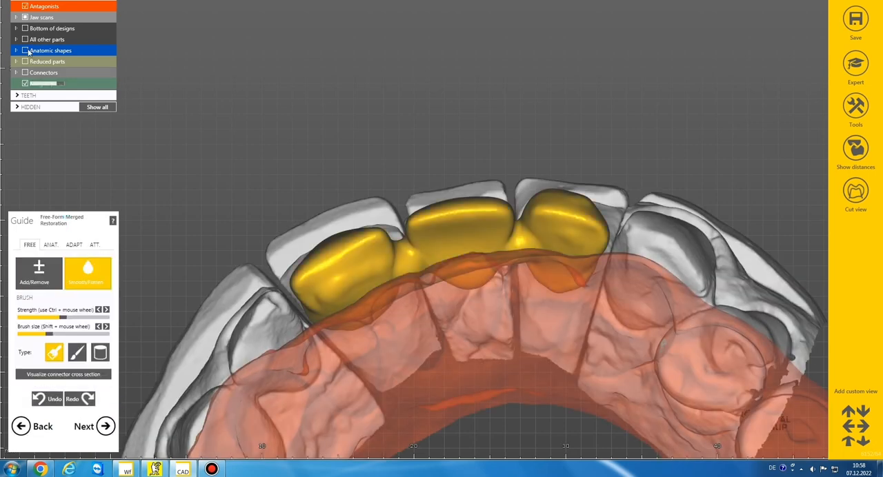
{"action": "left_click", "coordinate": [26, 6]}
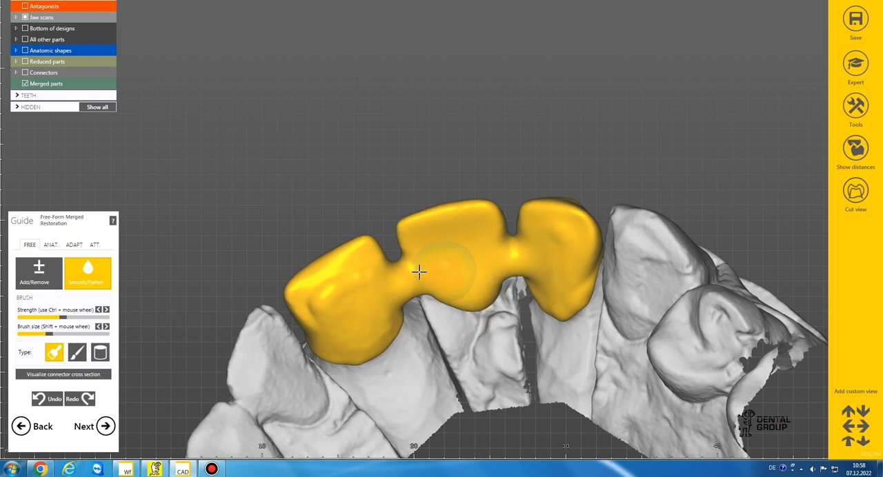
Step: Smooth the palatal surfaces and connector transitions of the merged bridge with the Smooth/Flatten brush
{"action": "right_click_drag", "start_coordinate": [558, 280], "coordinate": [513, 270]}
{"action": "scroll", "coordinate": [514, 274], "scroll_direction": "down", "scroll_amount": 4}
{"action": "scroll", "coordinate": [514, 270], "scroll_direction": "down", "scroll_amount": 2}
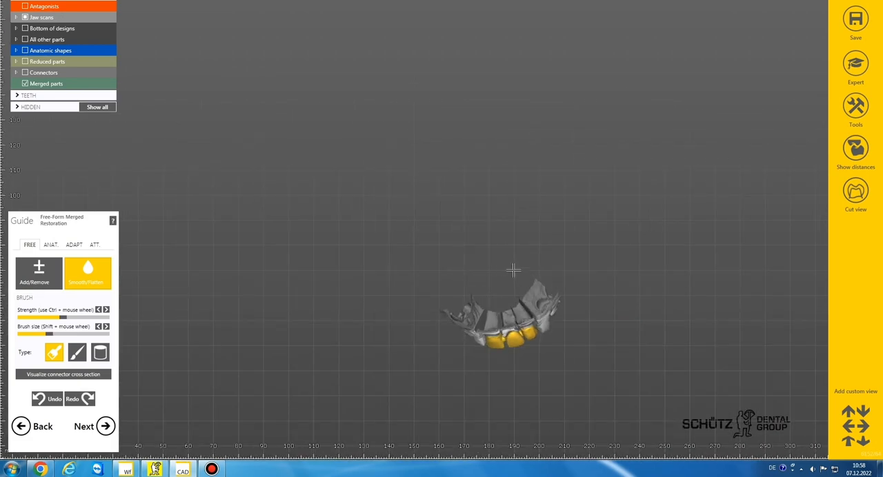
{"action": "middle_click_drag", "start_coordinate": [513, 271], "coordinate": [434, 182]}
{"action": "scroll", "coordinate": [434, 183], "scroll_direction": "up", "scroll_amount": 6}
{"action": "right_click_drag", "start_coordinate": [434, 184], "coordinate": [433, 187]}
{"action": "scroll", "coordinate": [433, 185], "scroll_direction": "down", "scroll_amount": 3}
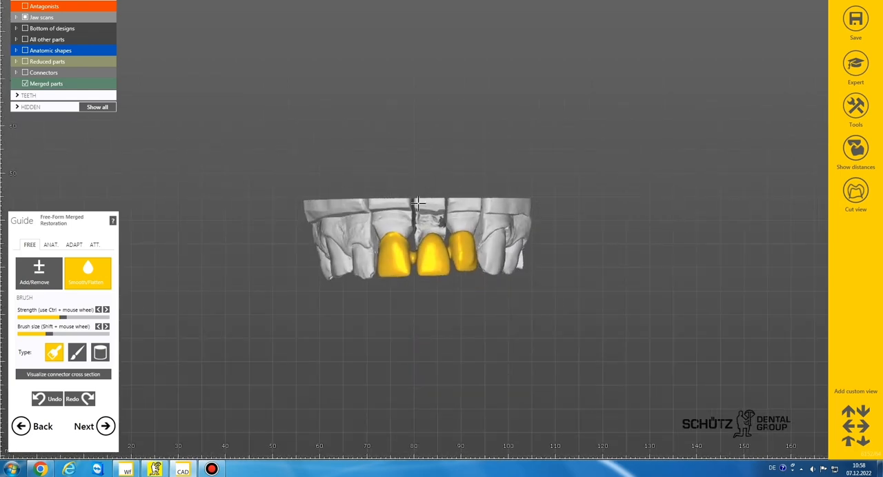
Step: Smooth the cervical edge of pontic 21 with a smaller Smooth/Flatten brush
{"action": "scroll", "coordinate": [424, 241], "scroll_direction": "up", "scroll_amount": 5}
{"action": "scroll", "coordinate": [393, 241], "scroll_direction": "down", "scroll_amount": 2, "text": "shift"}
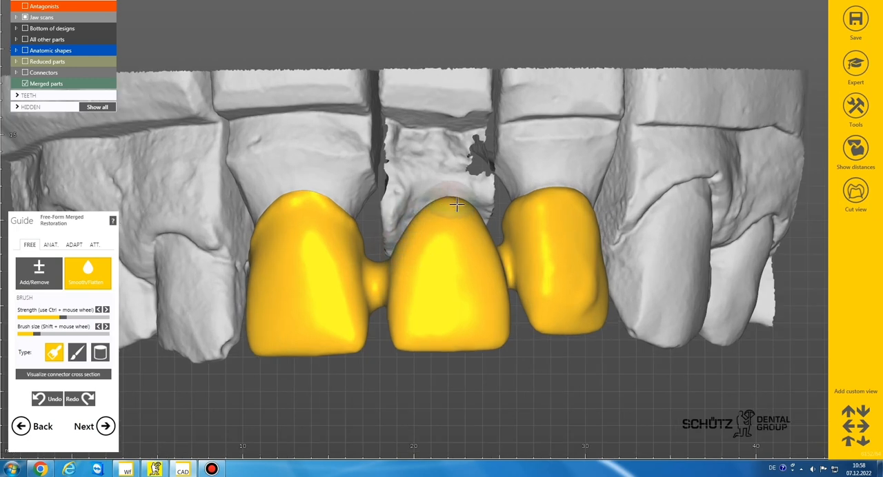
{"action": "scroll", "coordinate": [457, 204], "scroll_direction": "down", "scroll_amount": 4}
{"action": "mouse_move", "coordinate": [456, 204]}
{"action": "right_mouse_down"}
{"action": "mouse_move", "coordinate": [478, 237]}
{"action": "mouse_move", "coordinate": [453, 214]}
{"action": "right_mouse_up"}
Step: Refine the labial contours of teeth 22 and 21 on the merged bridge with a small Add/Remove brush
{"action": "left_click", "coordinate": [35, 282]}
{"action": "right_click_drag", "start_coordinate": [499, 287], "coordinate": [484, 287]}
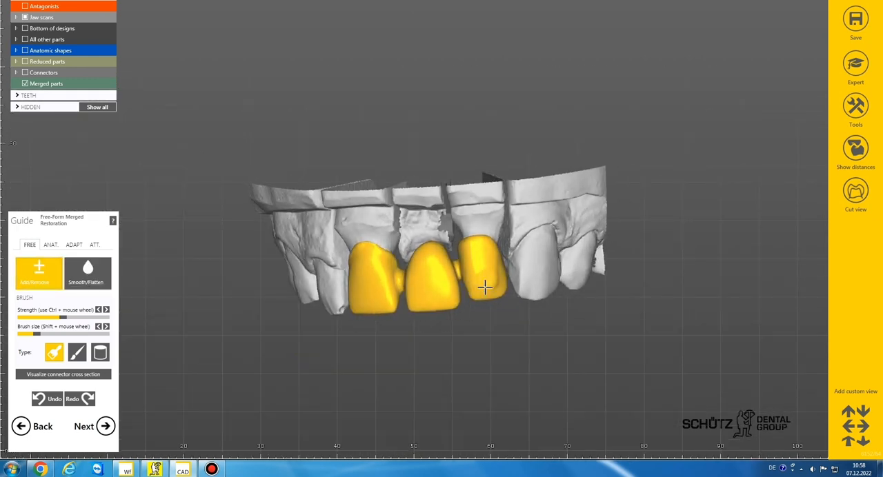
{"action": "scroll", "coordinate": [484, 287], "scroll_direction": "up", "scroll_amount": 3}
{"action": "scroll", "coordinate": [435, 235], "scroll_direction": "down", "scroll_amount": 1}
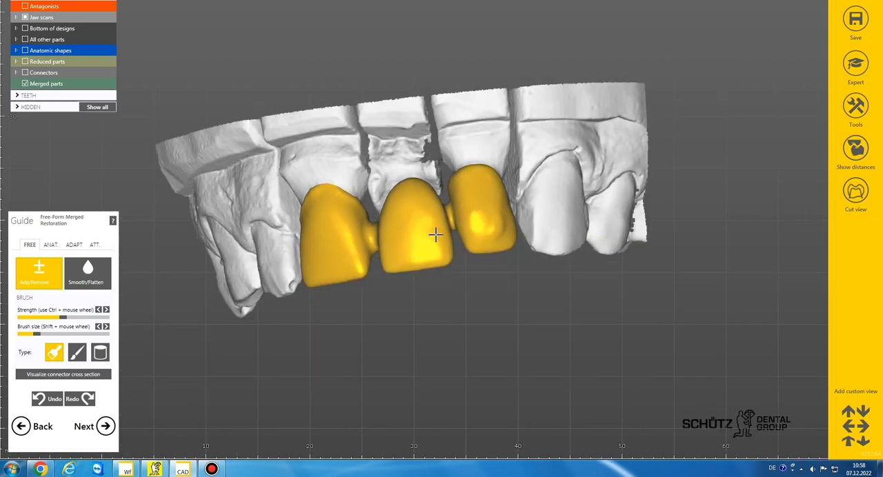
{"action": "mouse_move", "coordinate": [435, 235]}
{"action": "right_mouse_down"}
{"action": "mouse_move", "coordinate": [450, 237]}
{"action": "mouse_move", "coordinate": [443, 238]}
{"action": "right_mouse_up"}
{"action": "scroll", "coordinate": [456, 217], "scroll_direction": "down", "scroll_amount": 2}
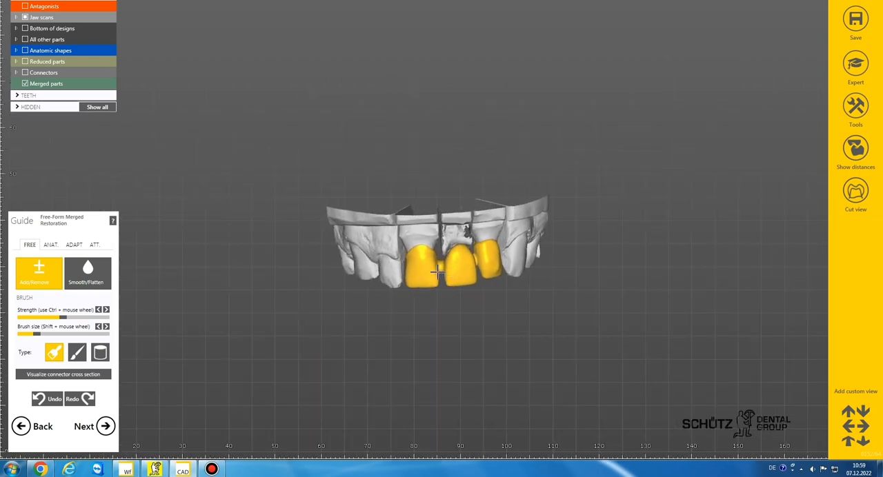
Step: Finish shaping the merged bridge with a smaller Add/Remove brush and save the free-forming modifications
{"action": "scroll", "coordinate": [436, 268], "scroll_direction": "up", "scroll_amount": 2}
{"action": "scroll", "coordinate": [432, 253], "scroll_direction": "down", "scroll_amount": 2}
{"action": "right_click_drag", "start_coordinate": [433, 253], "coordinate": [450, 271]}
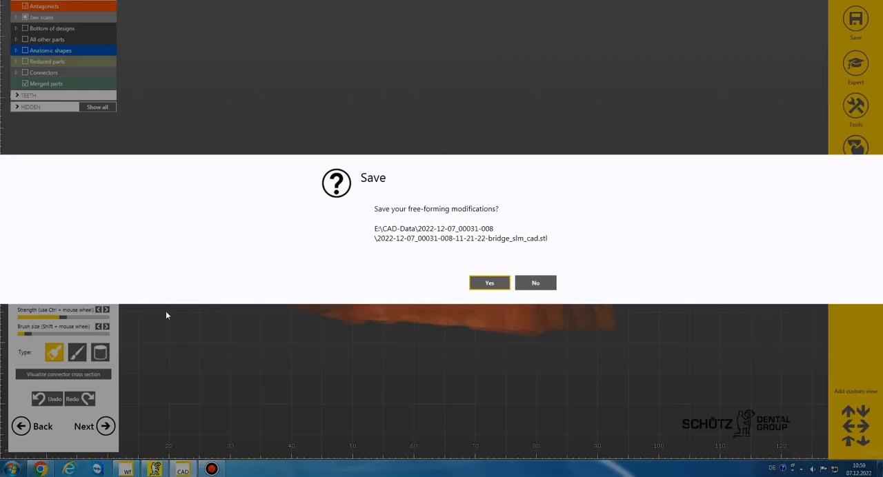
{"action": "left_click", "coordinate": [474, 283]}
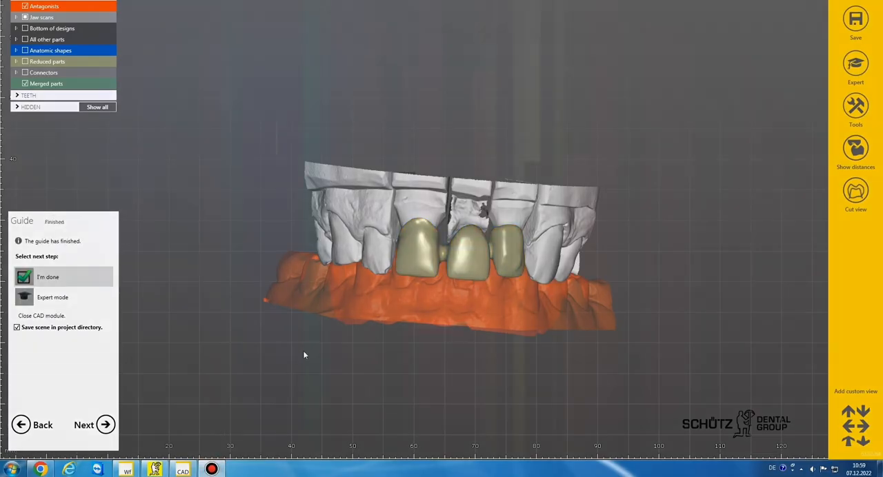